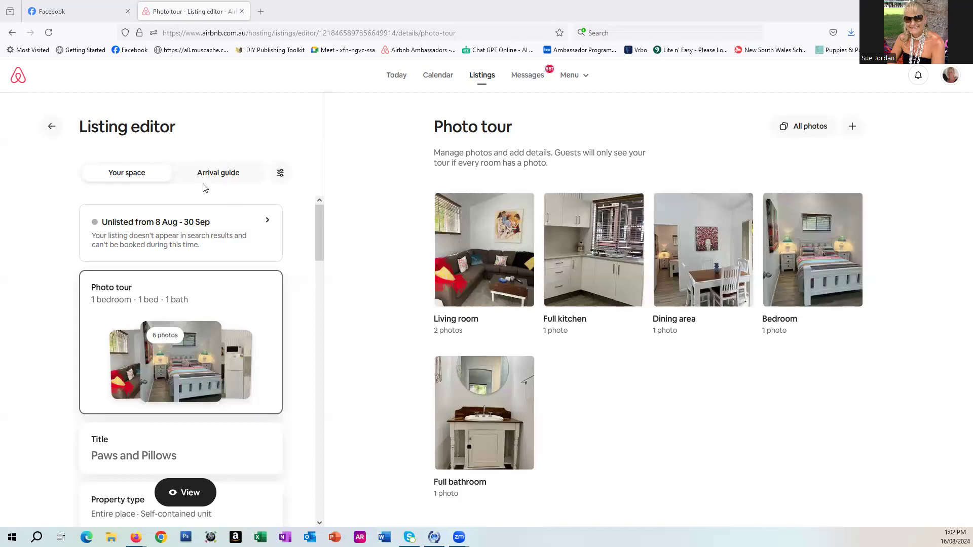
Scroll through the listing editor sections to review the listing's current details.
scroll(261, 273, down, 2)
scroll(261, 273, down, 1)
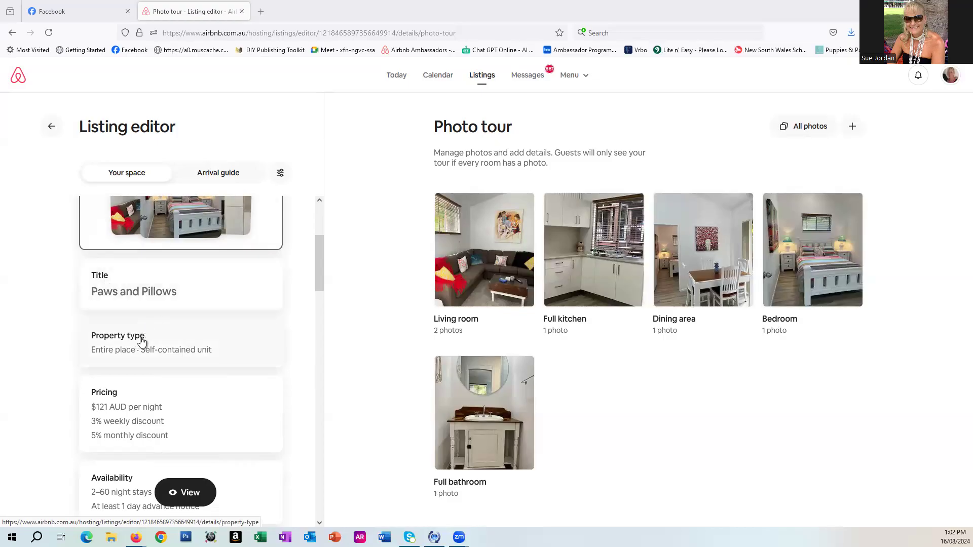
scroll(143, 341, down, 1)
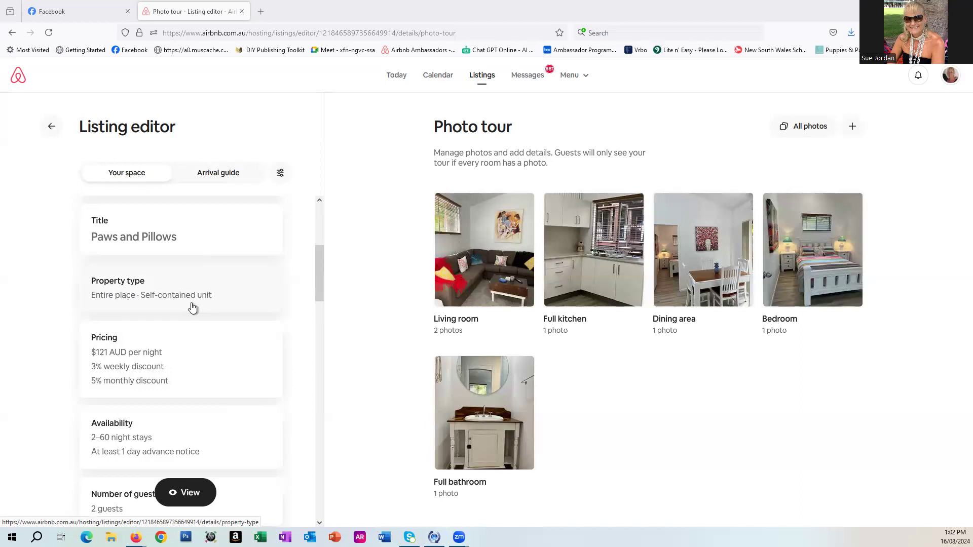
scroll(192, 307, down, 3)
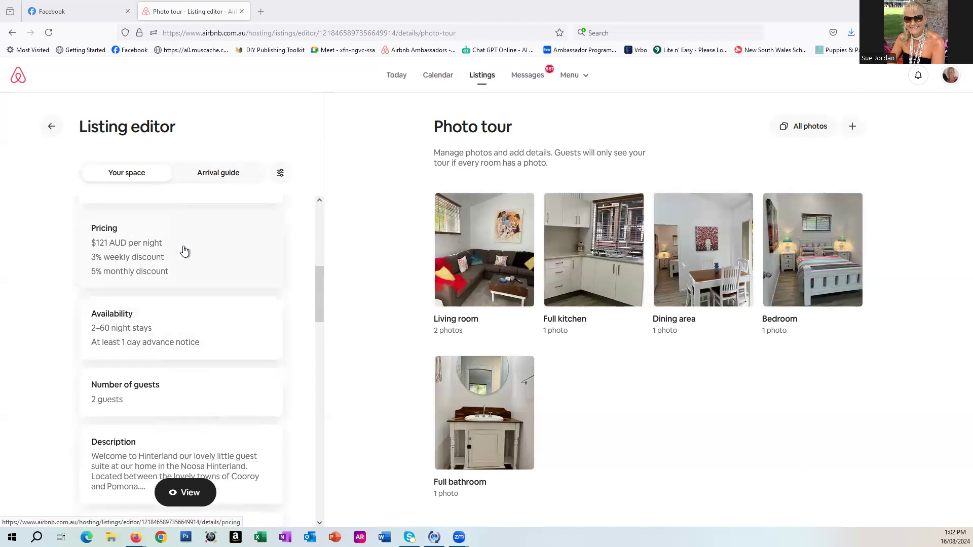
scroll(184, 251, down, 1)
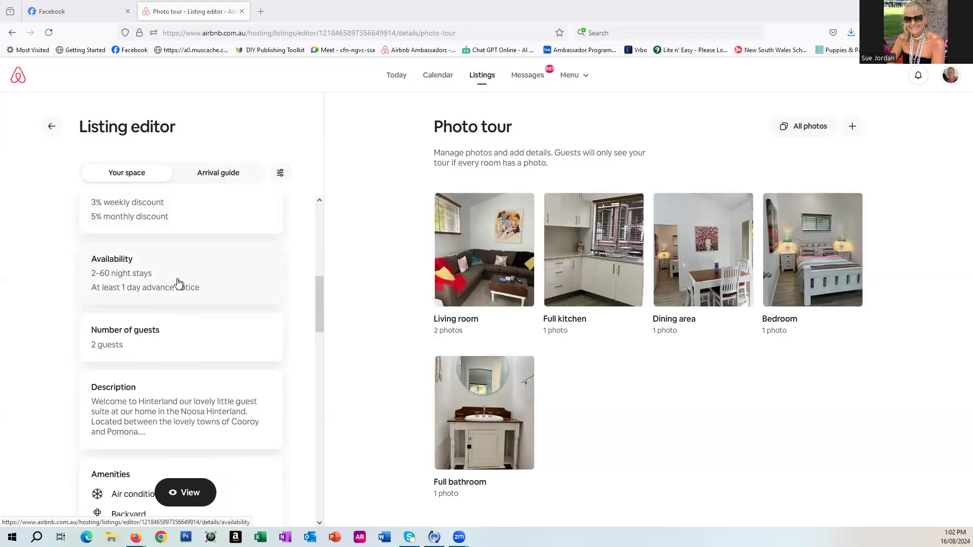
scroll(178, 283, down, 1)
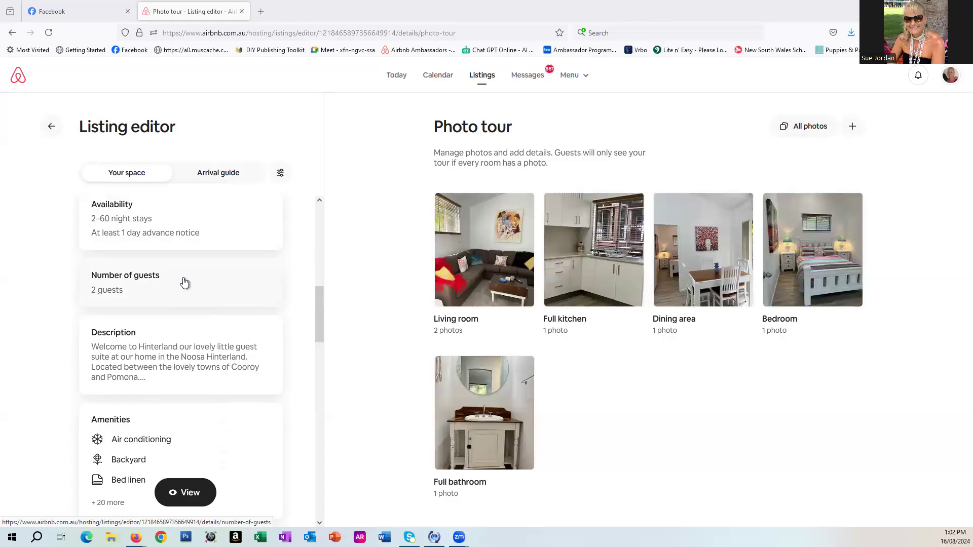
Open the Description section and review the listing description and Your property texts.
click(181, 350)
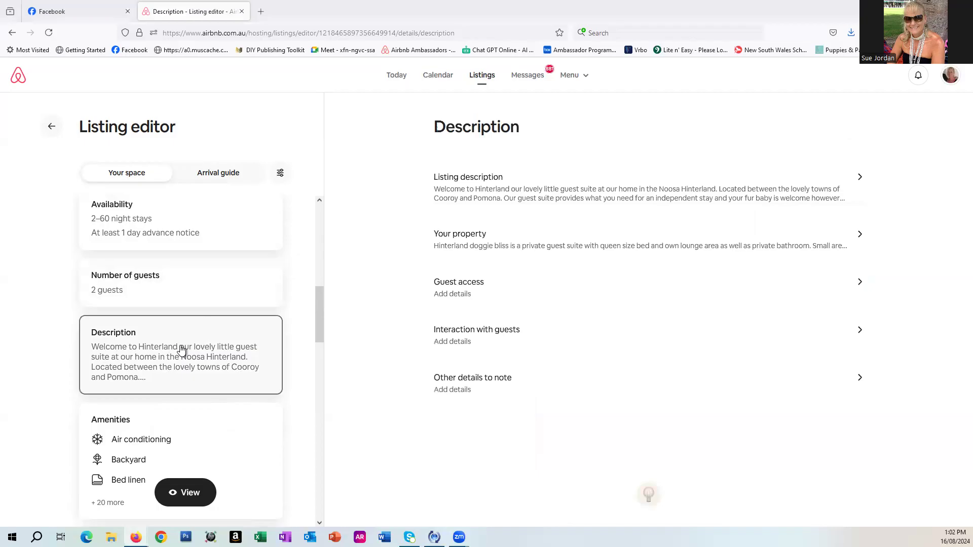
click(523, 203)
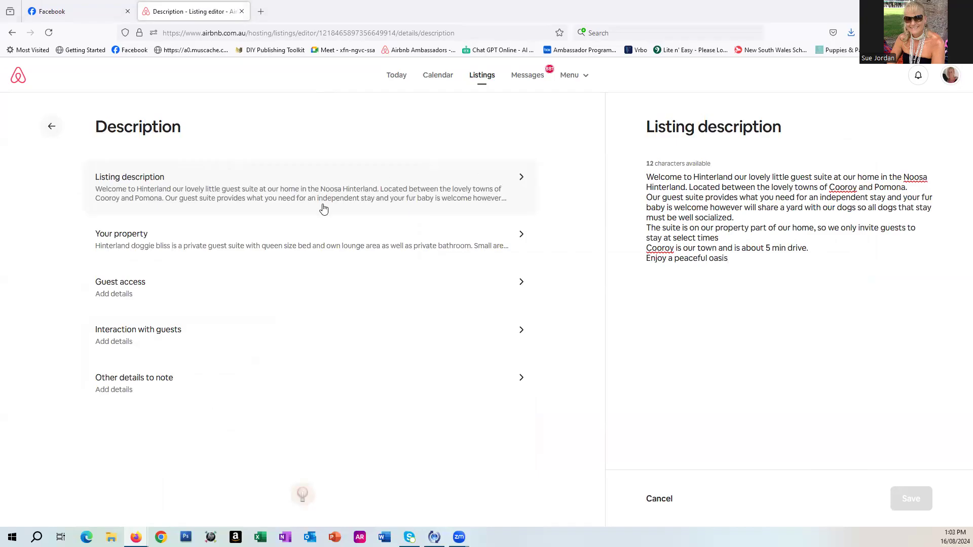
click(194, 248)
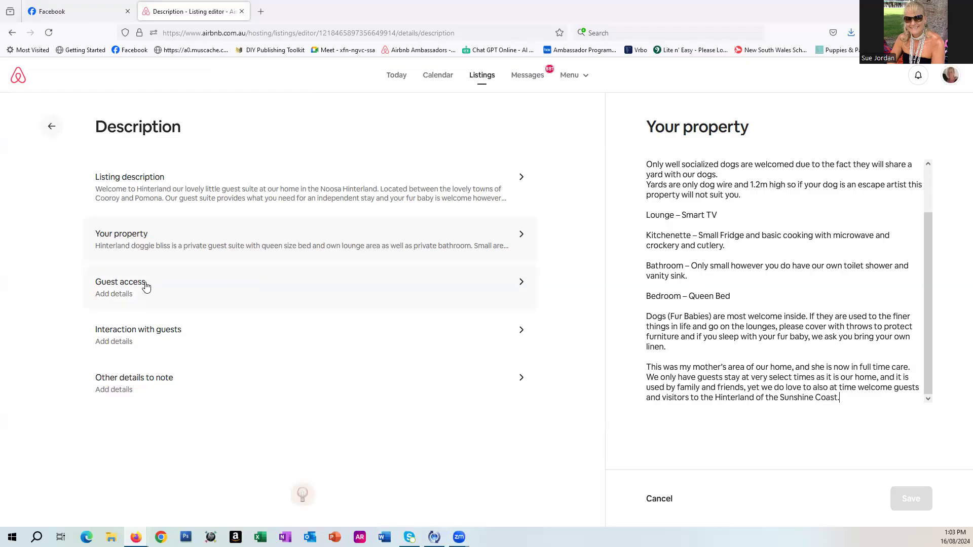
Fill in Guest access with "Via Key safe and codes sent to you in detailed check in message" and save.
click(132, 295)
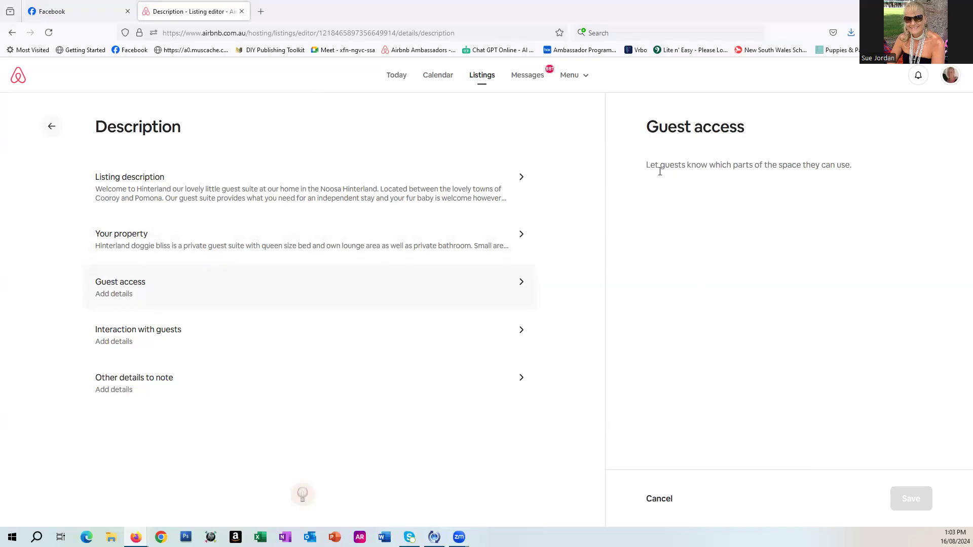
text(Via Key safe and codes sent to you in detai)
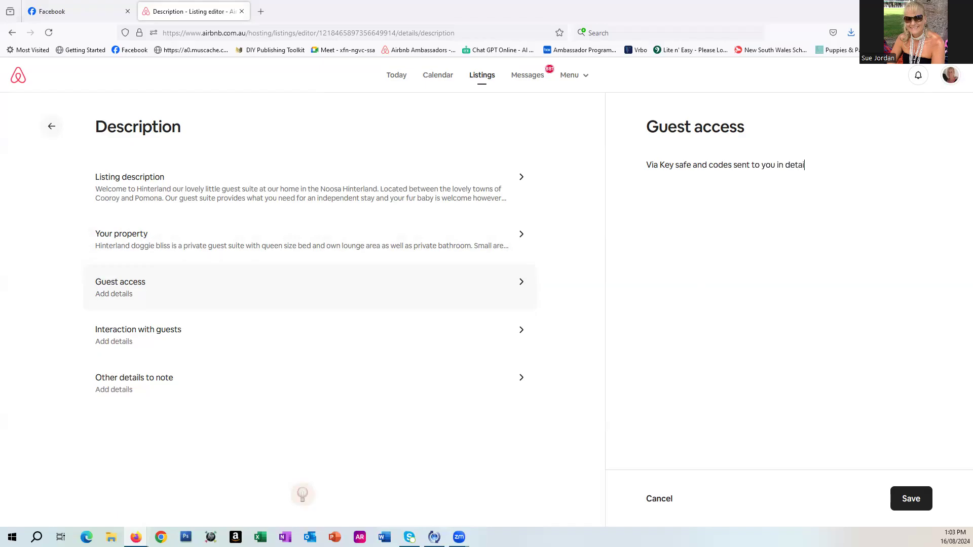
text(led check in message)
click(913, 499)
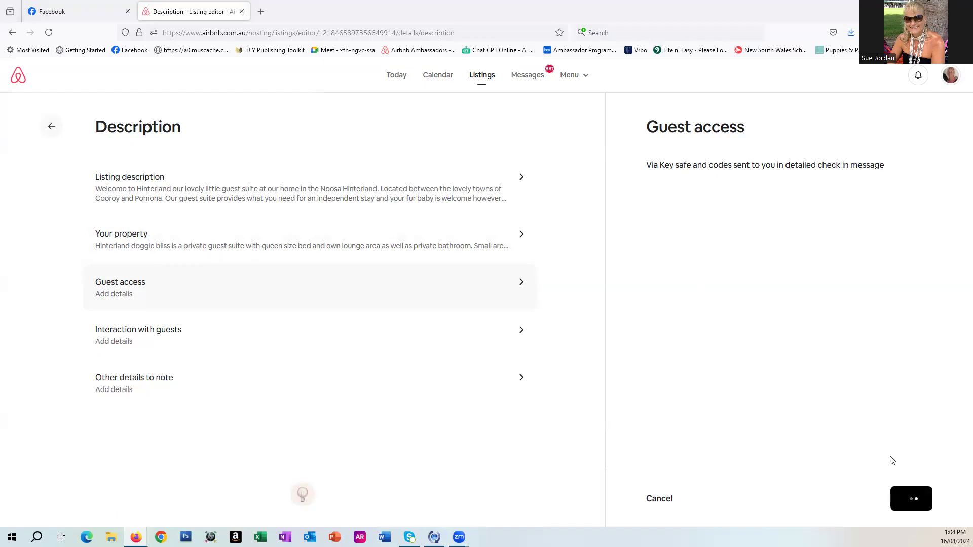
Open Interaction with guests and write "I am available if needed however I leave guests to their privacy".
scroll(241, 313, down, 2)
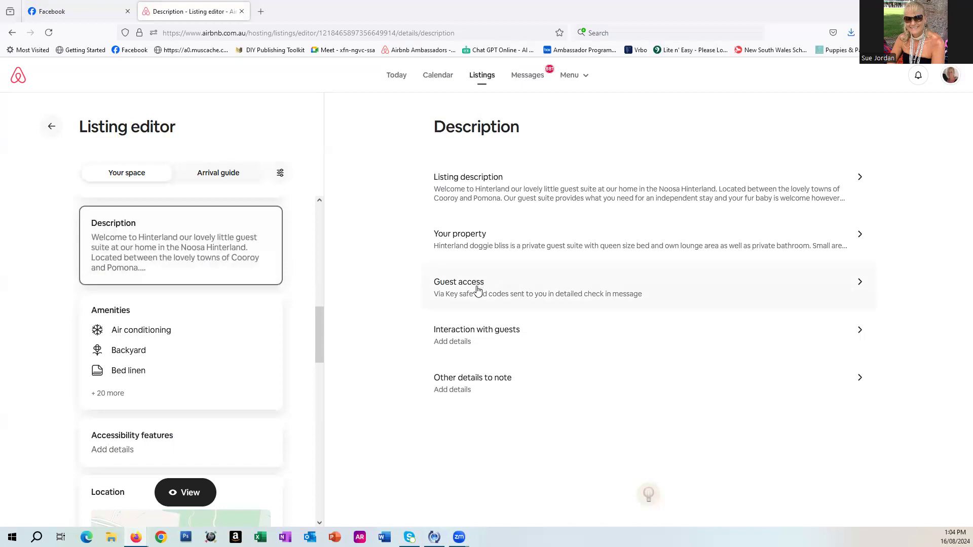
click(469, 332)
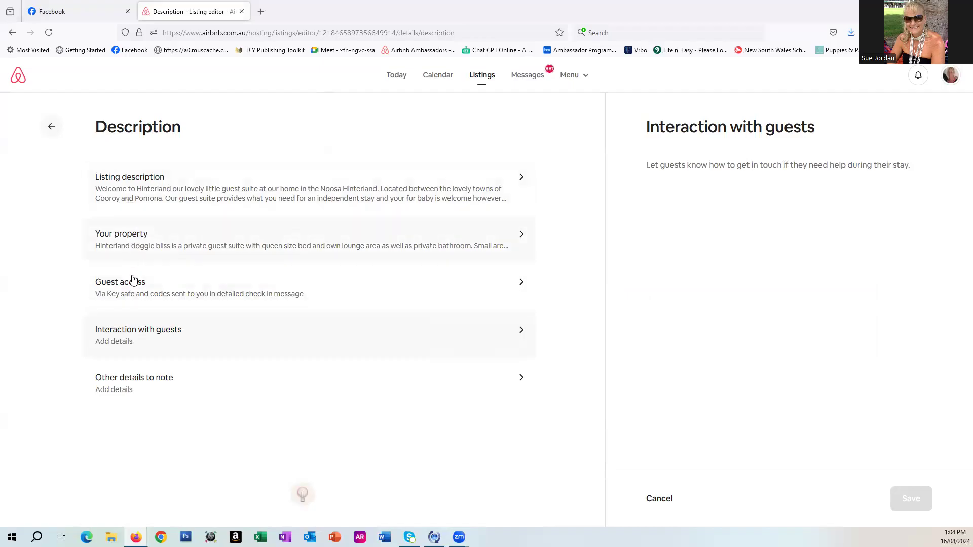
click(147, 336)
text(I a)
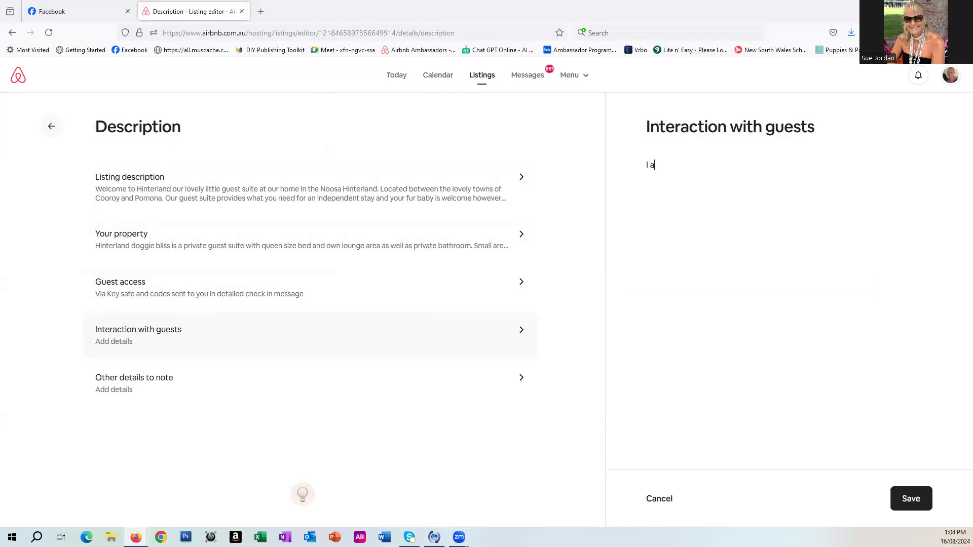
text(m avvailalable if needed h)
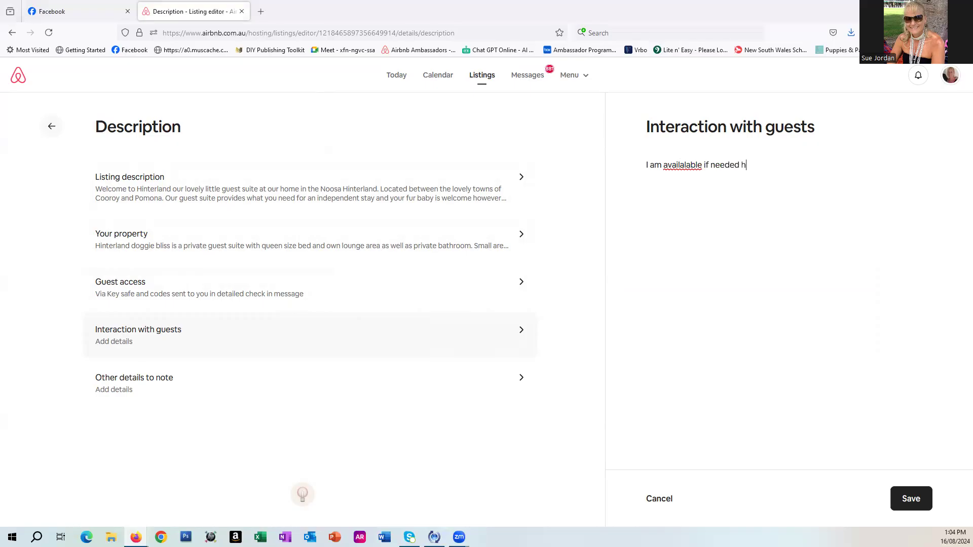
text(owever)
text(lear)
key(BackSpace)
text(ve guests to th)
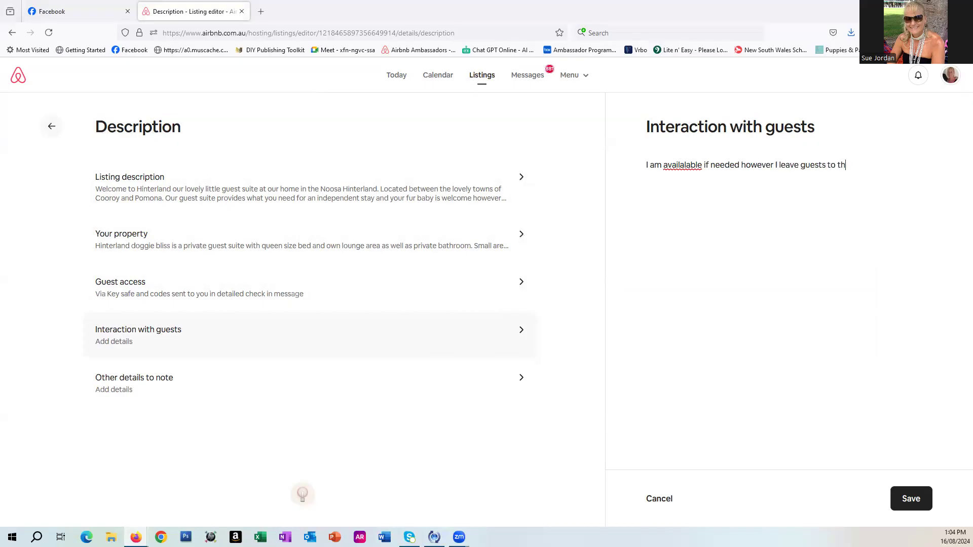
text(eir privacy)
Correct the misspelling of "available" in the interaction text and save it.
right_click(678, 164)
click(710, 175)
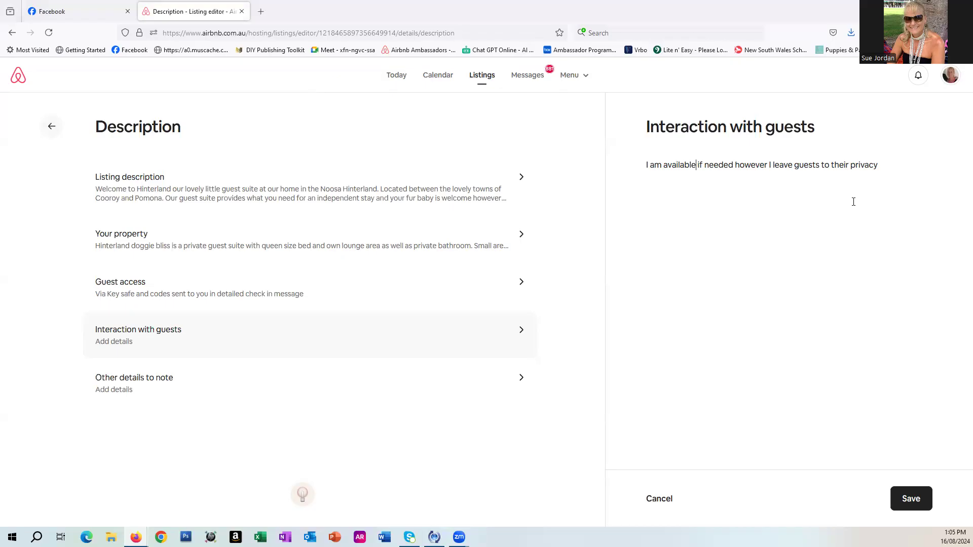
click(926, 506)
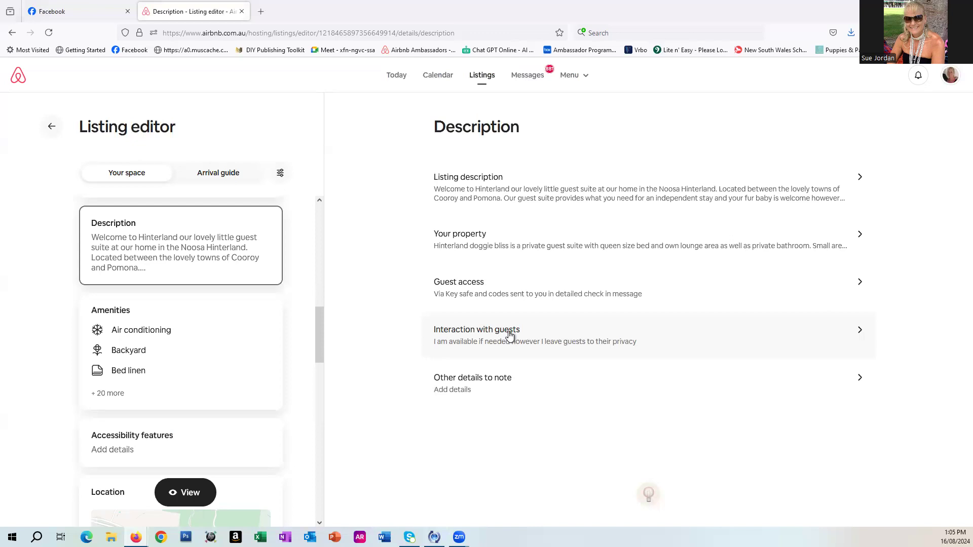
Open Other details to note without entering text, then browse back through the listing editor sections.
click(496, 383)
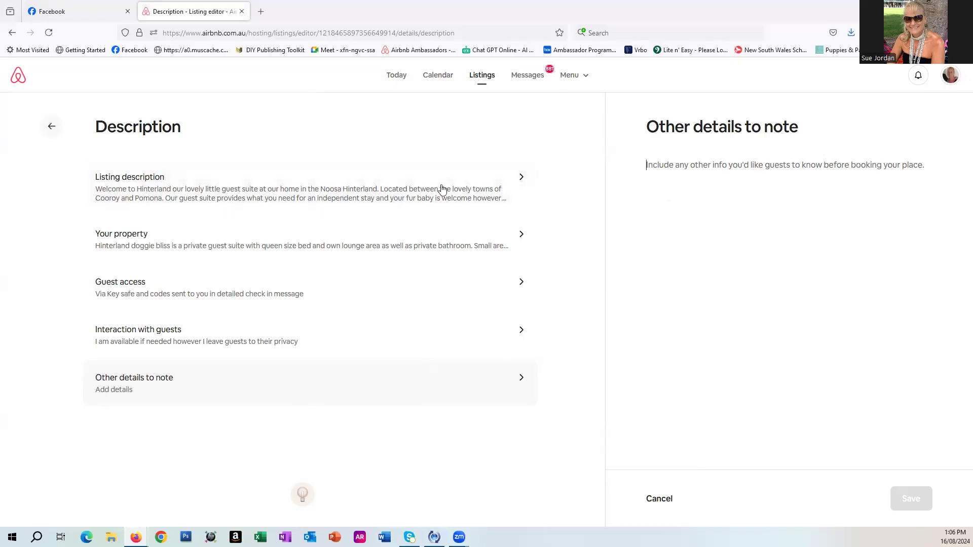
click(51, 126)
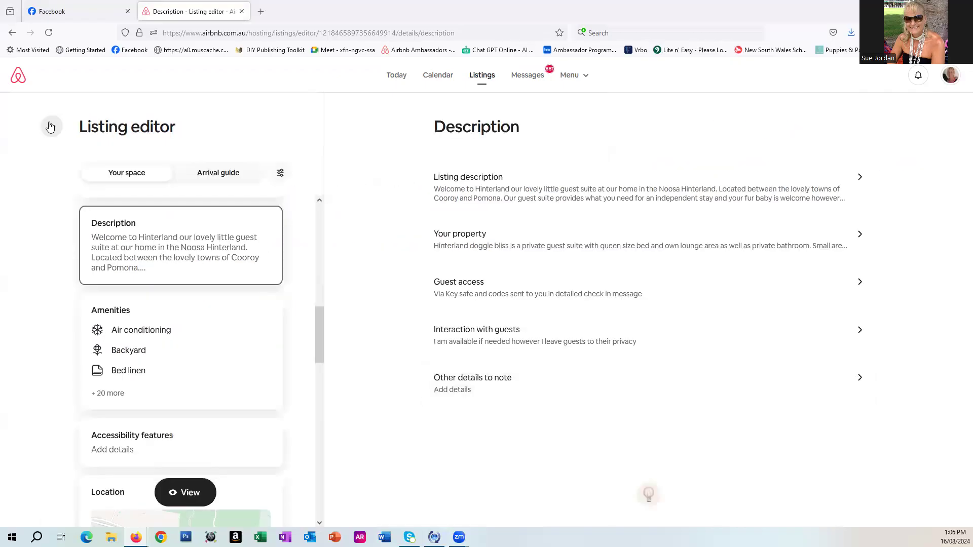
scroll(277, 275, down, 3)
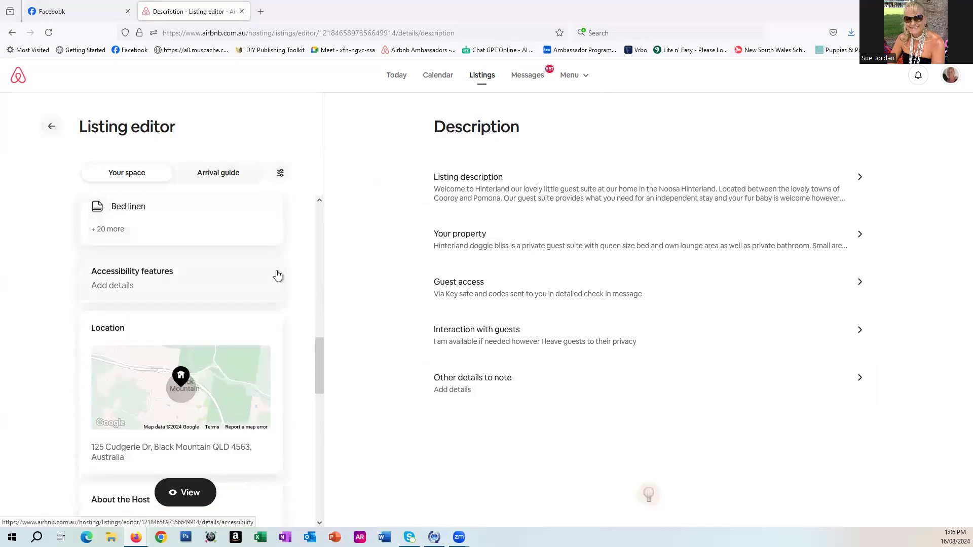
scroll(277, 275, down, 1)
scroll(239, 284, up, 1)
scroll(172, 287, up, 1)
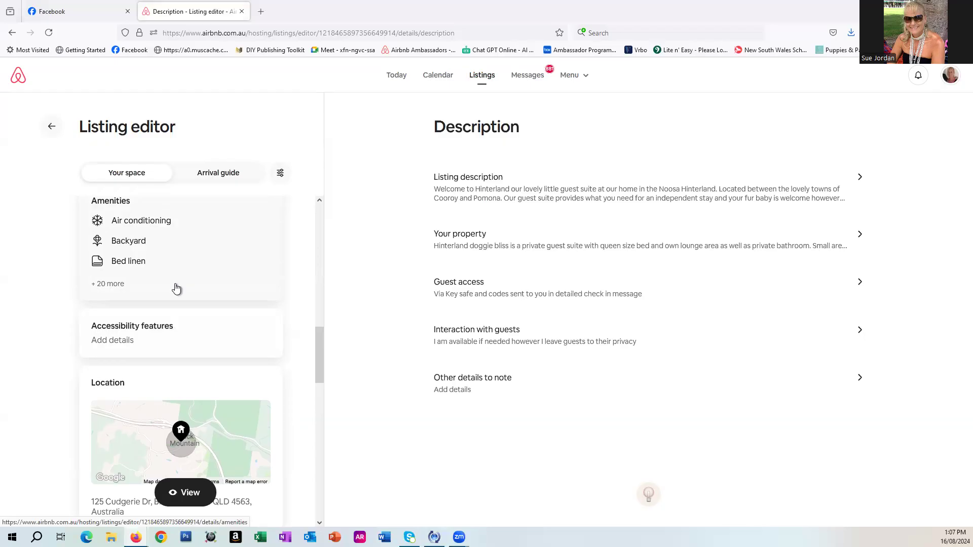
scroll(176, 288, up, 3)
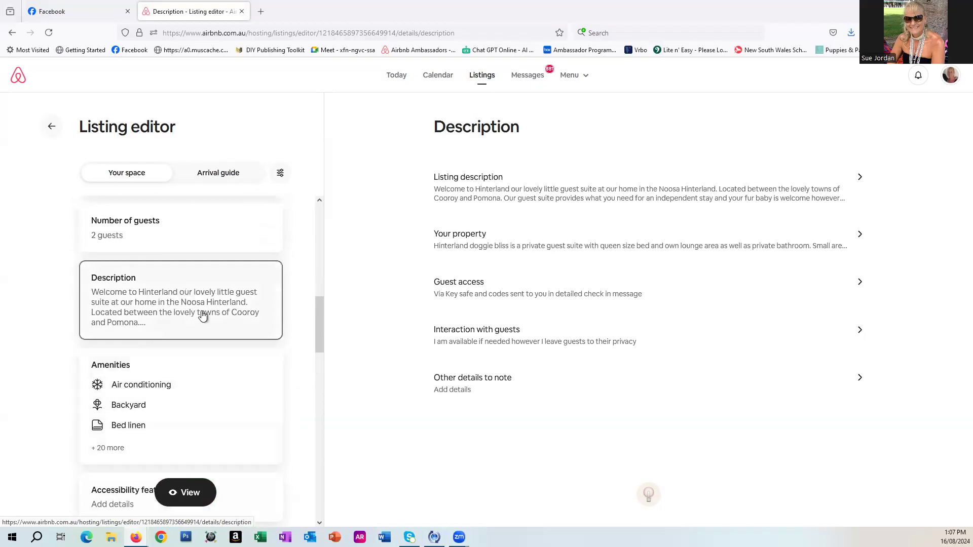
Open the Amenities section and add Books and reading material to the listing's amenities.
click(182, 417)
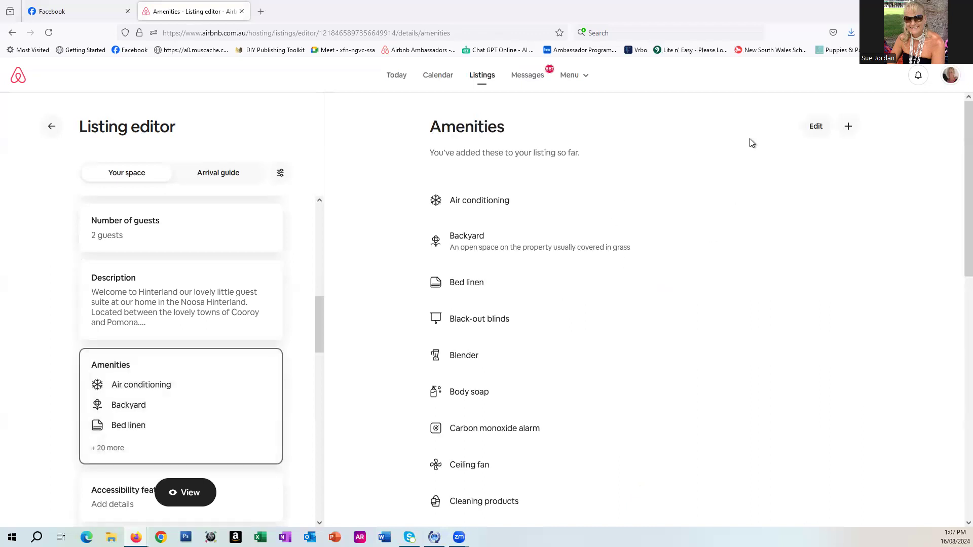
click(849, 127)
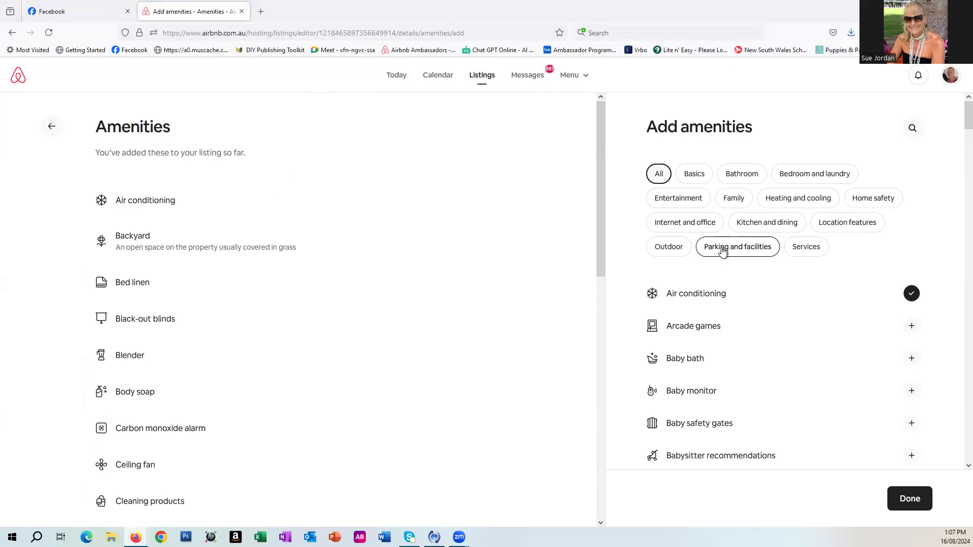
scroll(814, 341, down, 5)
scroll(817, 343, down, 4)
scroll(817, 344, down, 3)
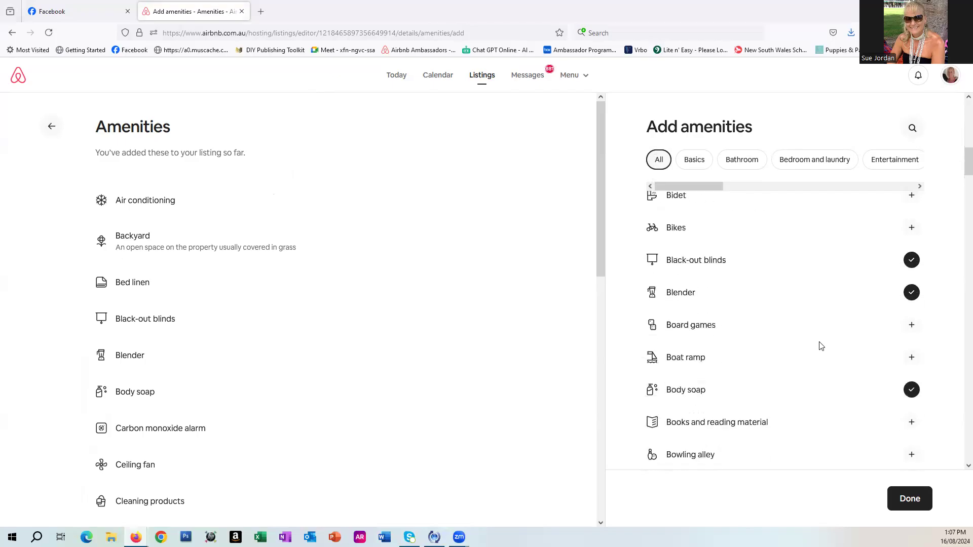
scroll(821, 346, down, 2)
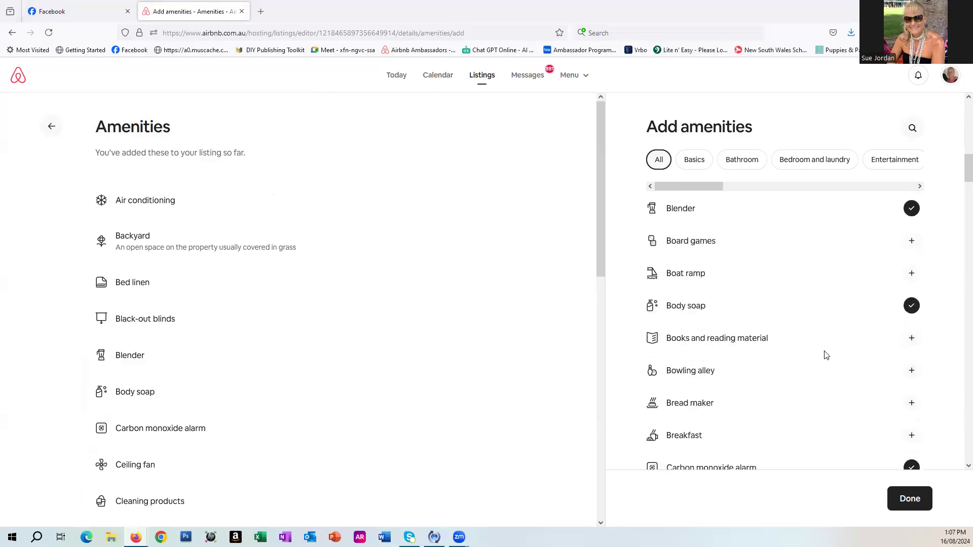
click(911, 338)
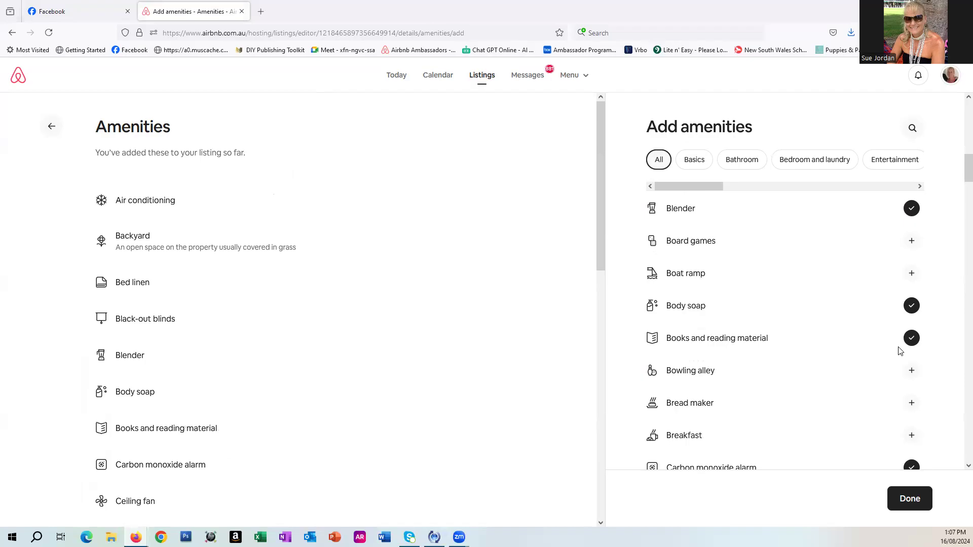
Add Clothing storage as an amenity with Closet, Dresser and Wardrobe types, save, and return to the listing editor.
scroll(900, 350, down, 4)
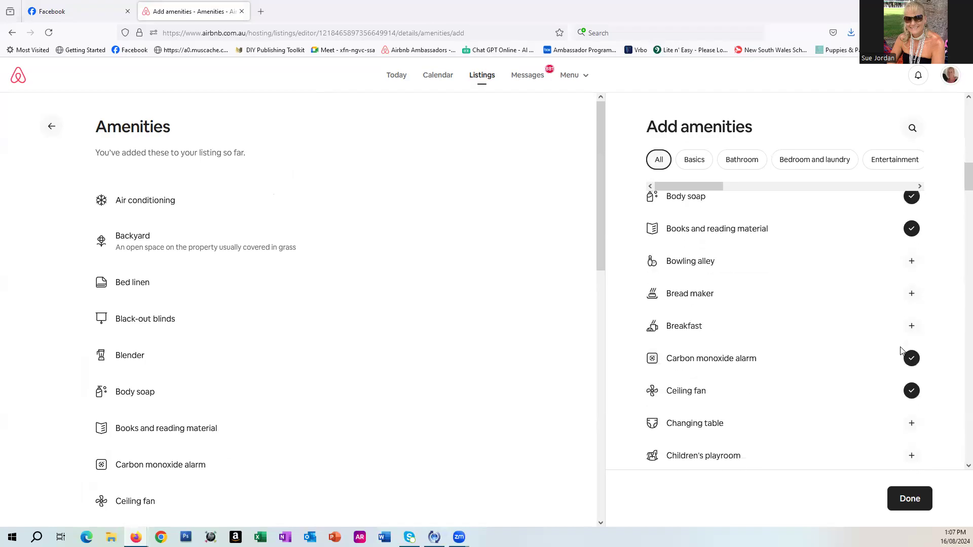
scroll(905, 349, down, 3)
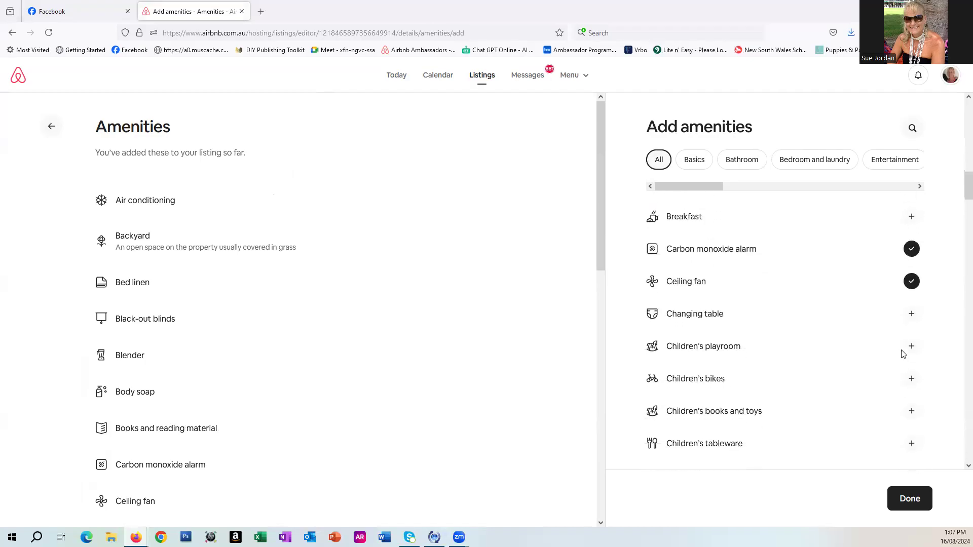
scroll(904, 353, down, 2)
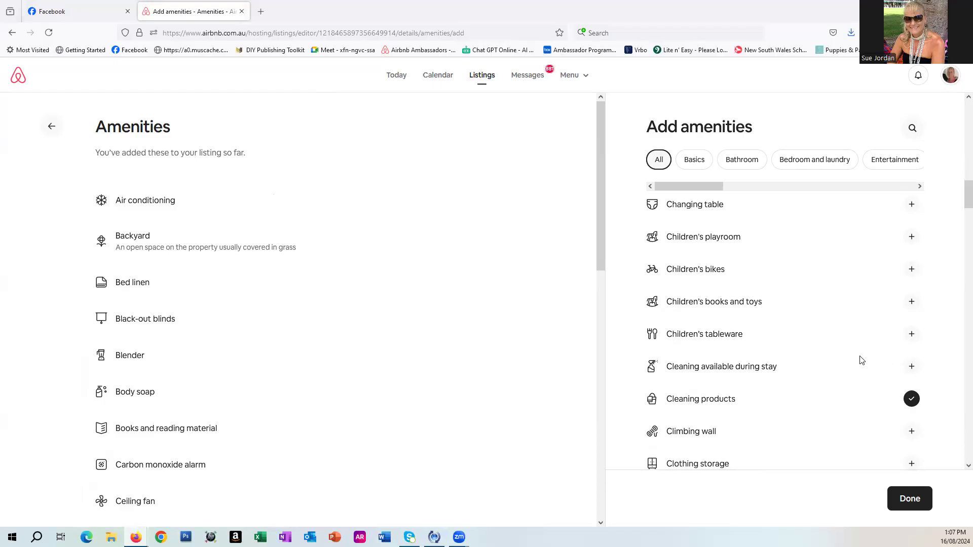
scroll(863, 420, down, 2)
click(910, 410)
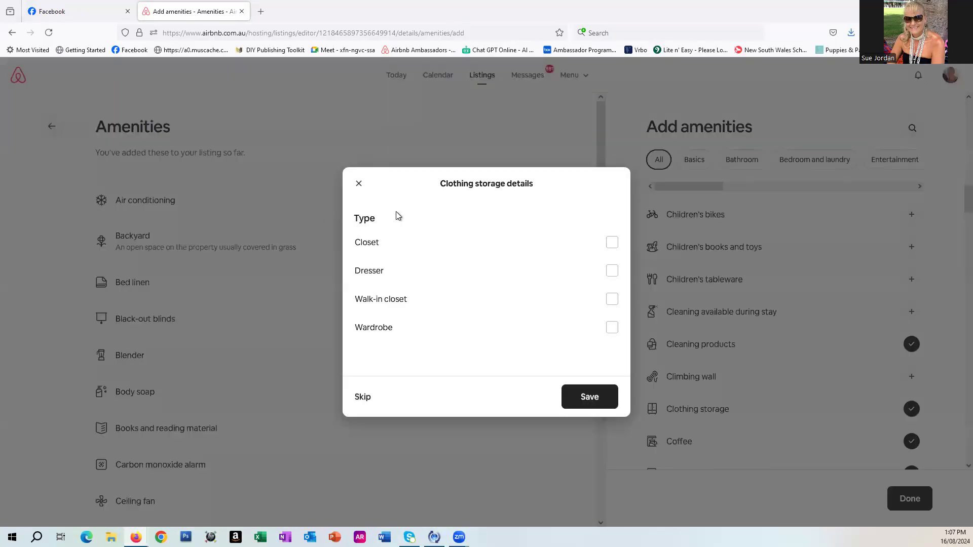
click(610, 247)
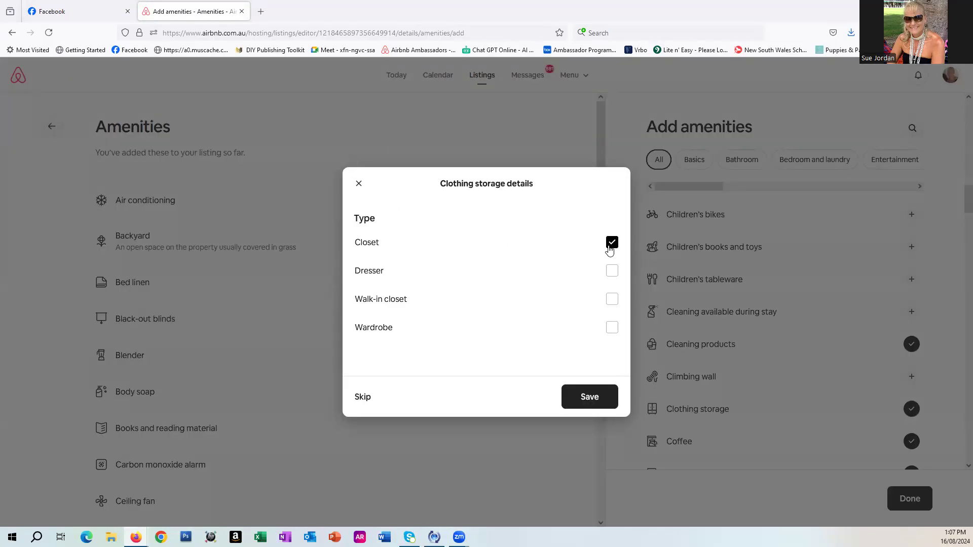
click(614, 274)
click(613, 329)
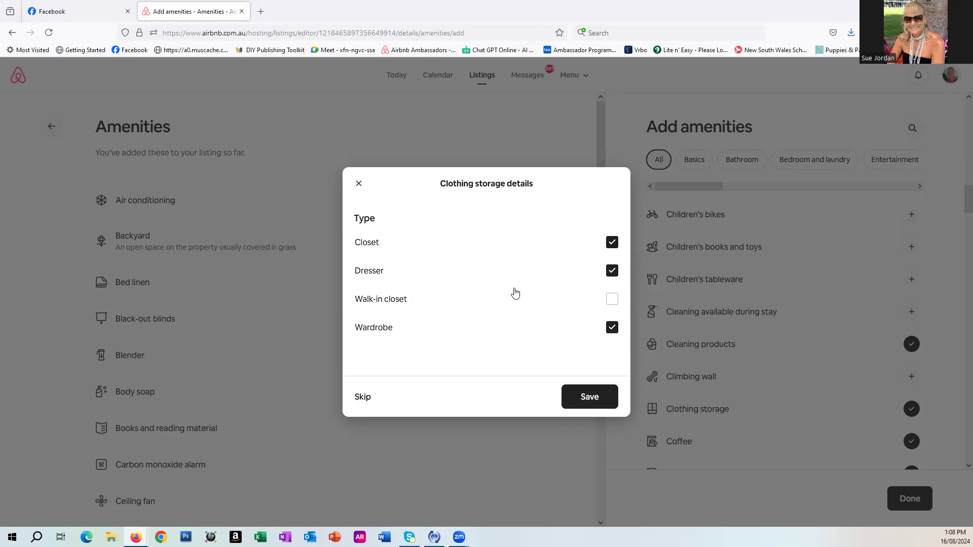
click(581, 399)
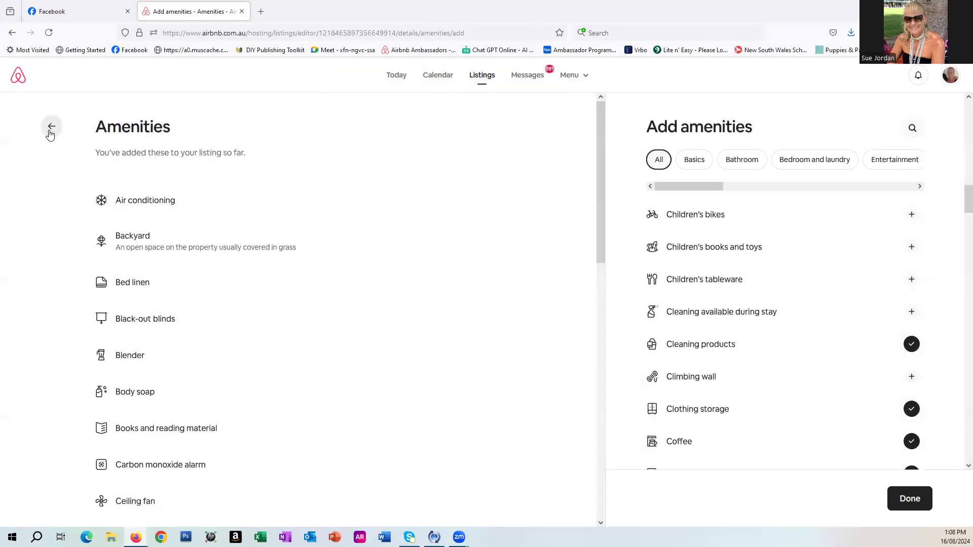
click(49, 126)
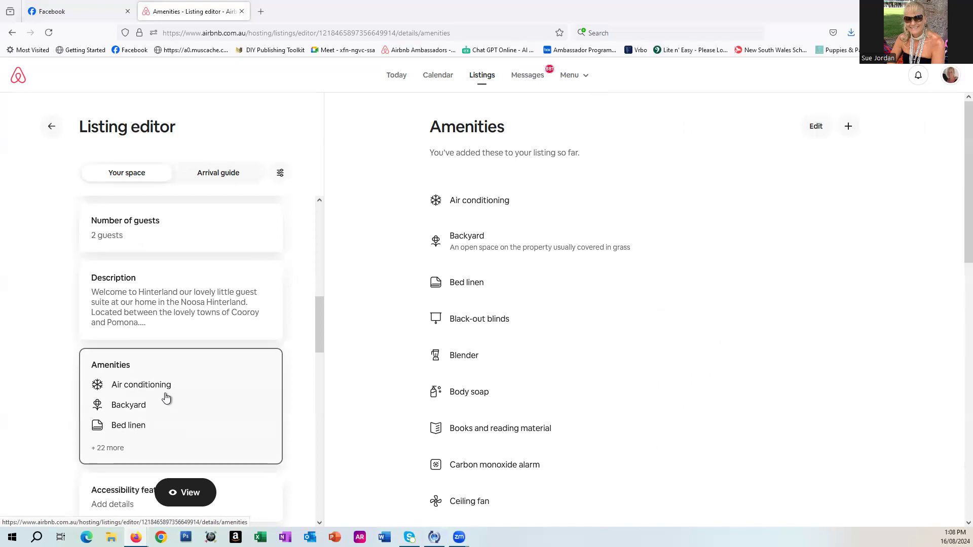
Set the Backyard amenity's privacy to public or shared, mark it fully fenced, and save.
scroll(165, 398, down, 1)
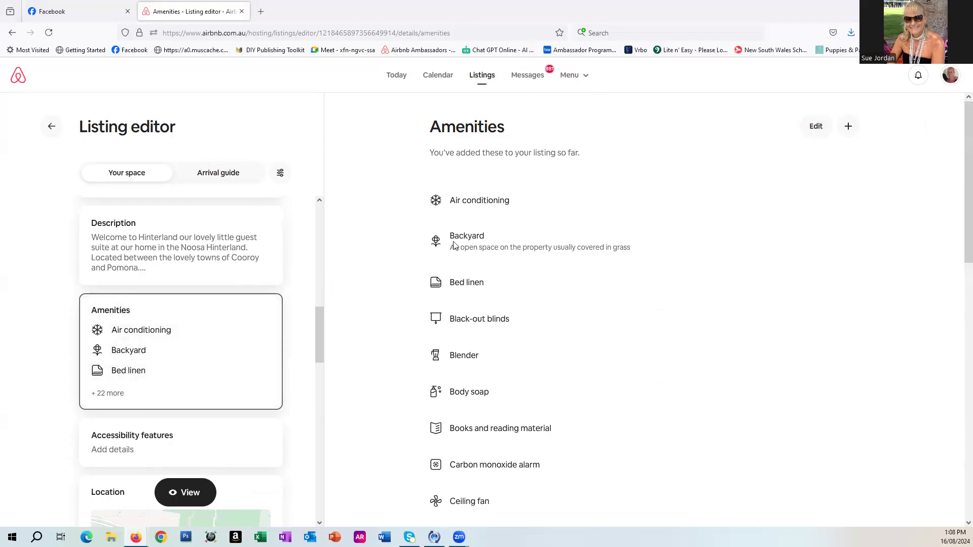
click(816, 127)
click(509, 250)
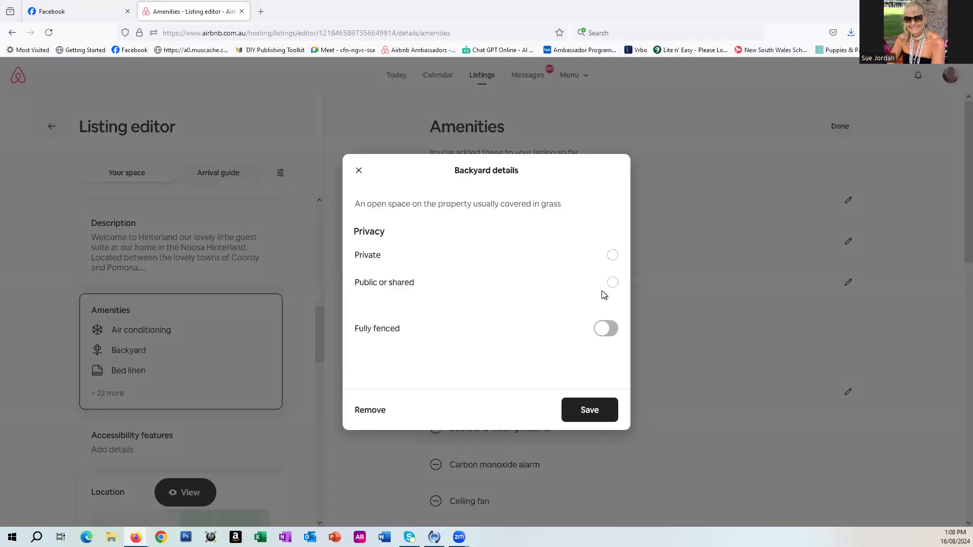
click(603, 327)
click(612, 256)
click(612, 284)
click(596, 408)
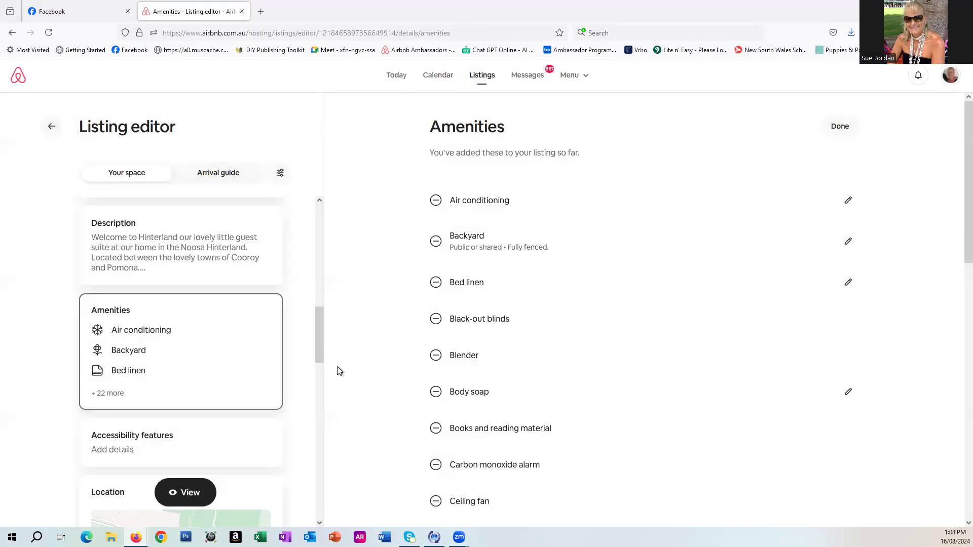
Open House Rules and set commercial photography and filming to not allowed.
scroll(266, 353, down, 5)
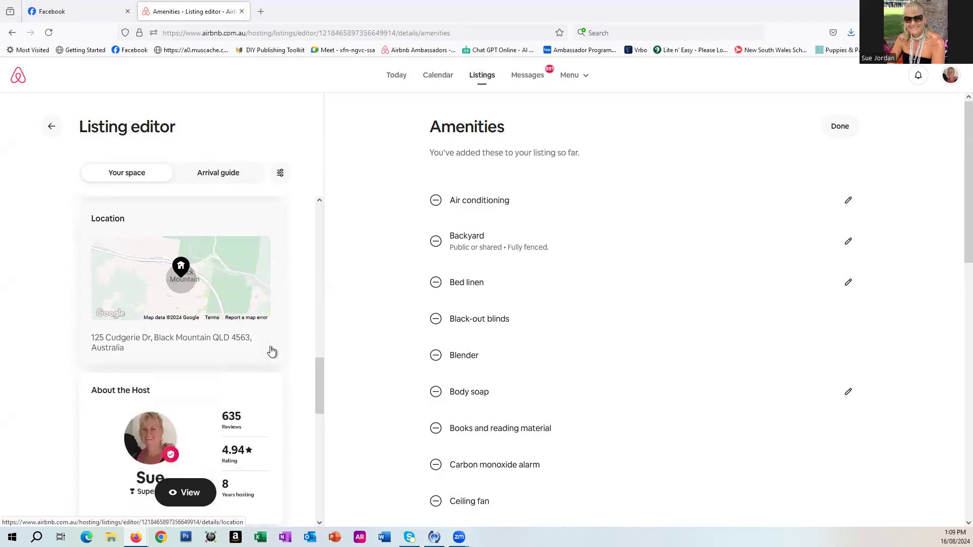
scroll(272, 351, down, 5)
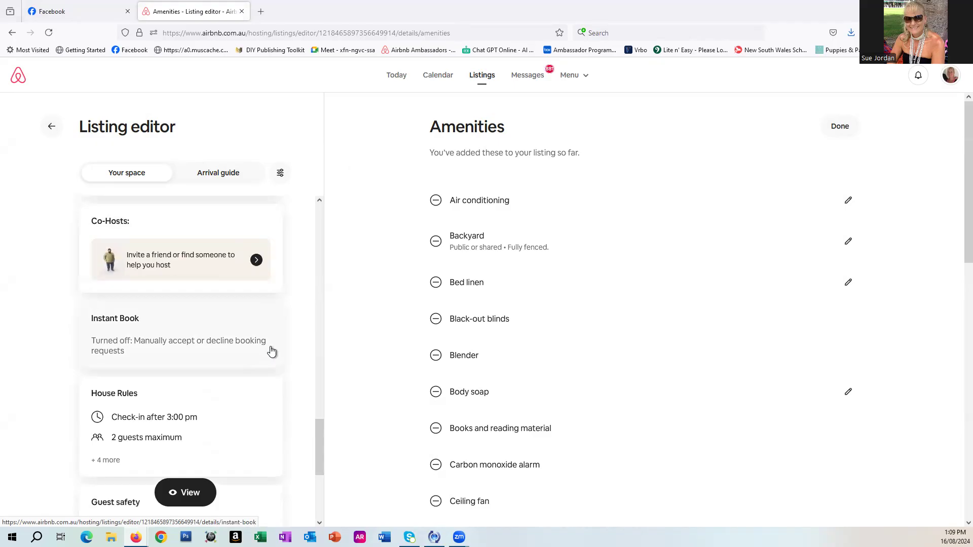
scroll(271, 351, down, 2)
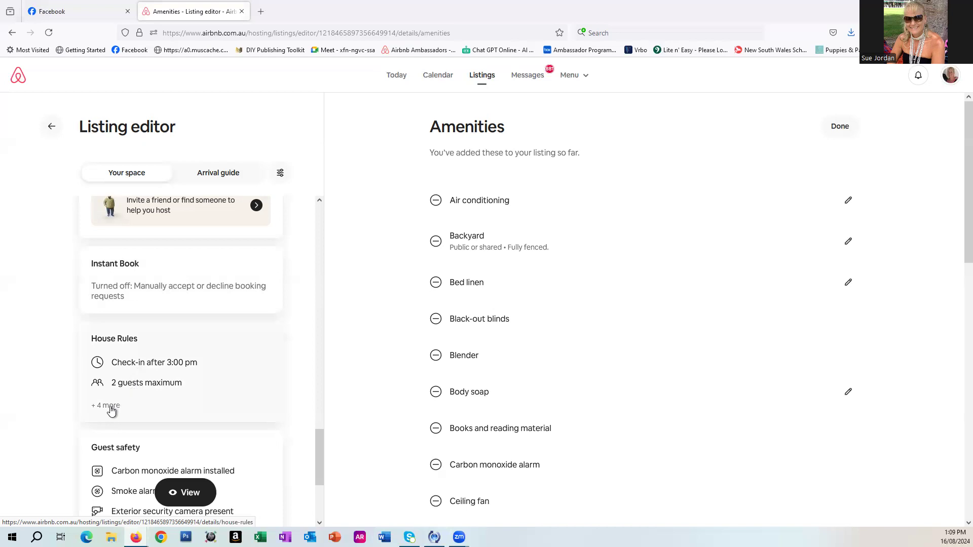
scroll(110, 408, down, 1)
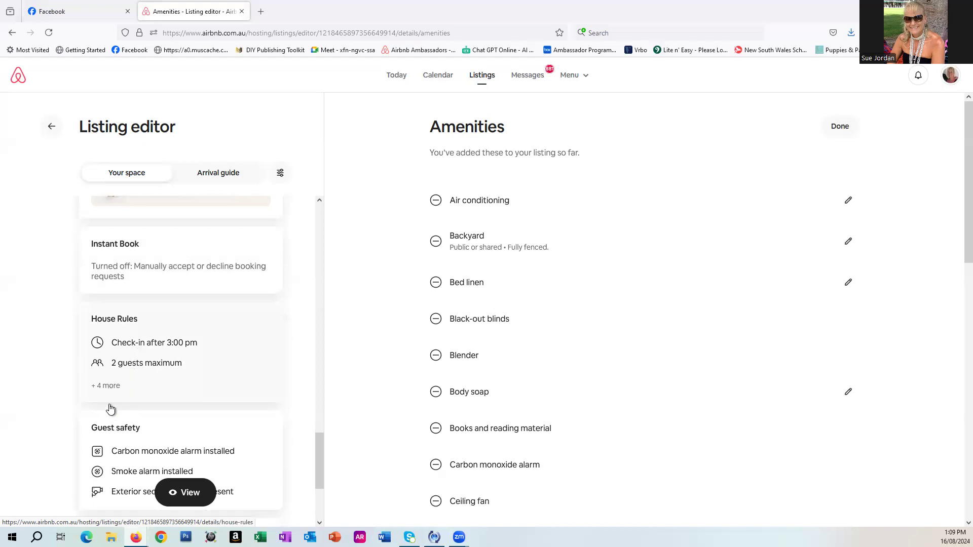
click(109, 349)
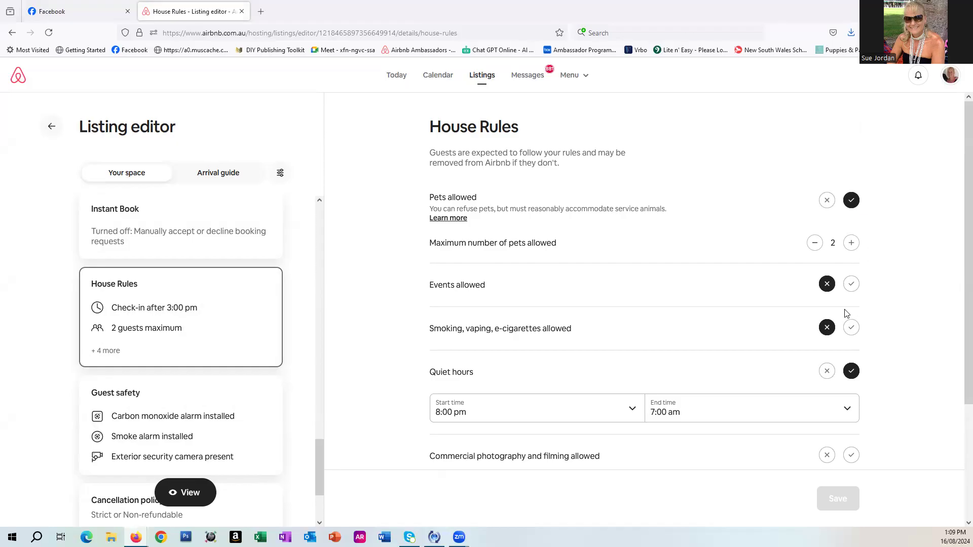
scroll(843, 327, down, 2)
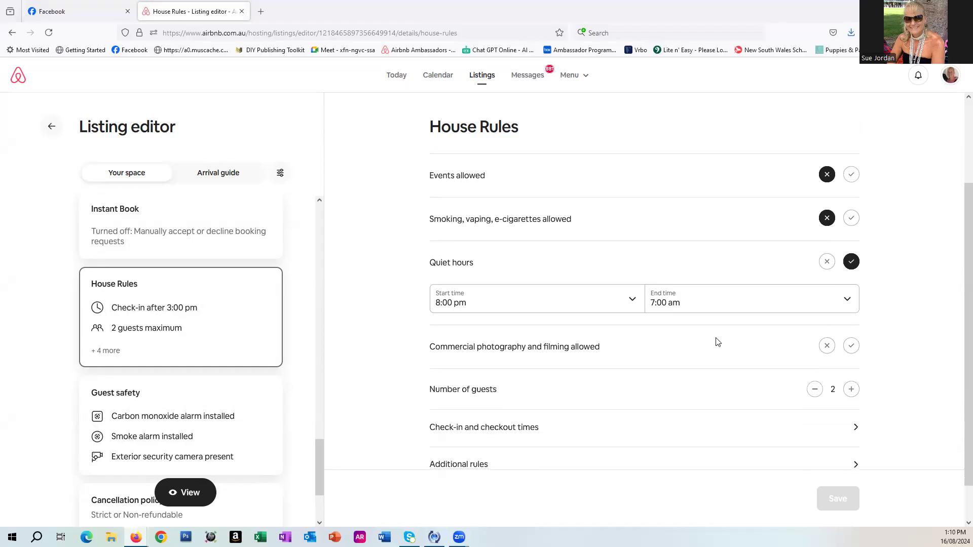
scroll(717, 344, down, 1)
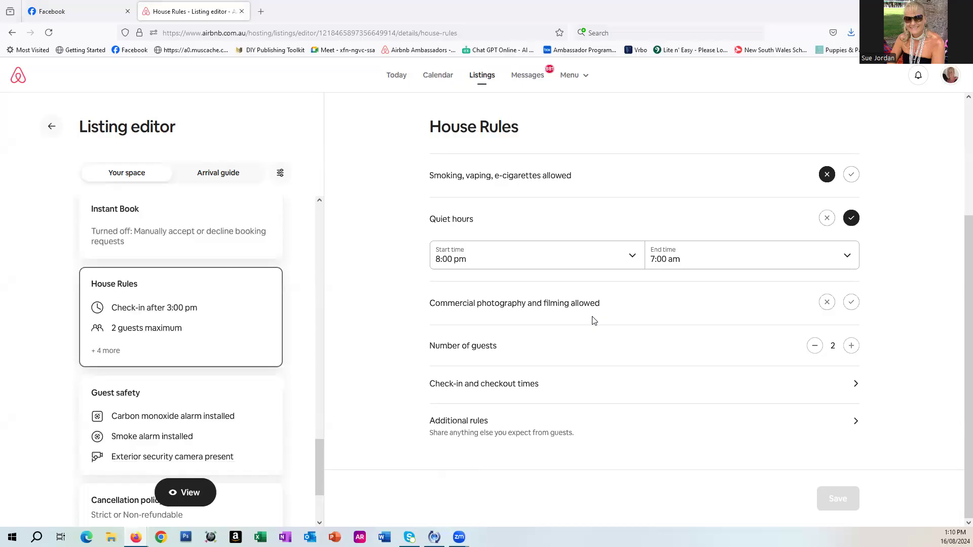
click(828, 303)
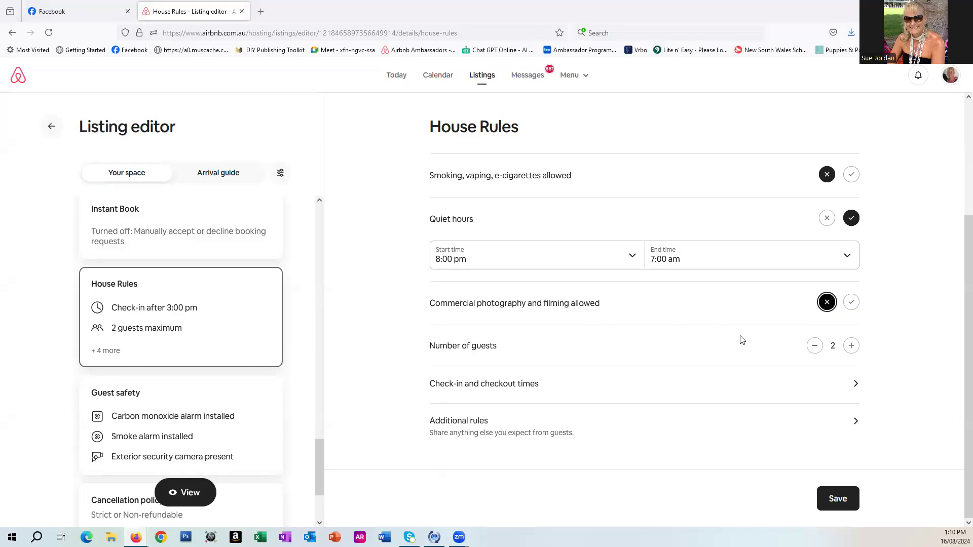
Set the check-in window to start at 2:00 pm and checkout time to 10:00 am, then save.
click(842, 387)
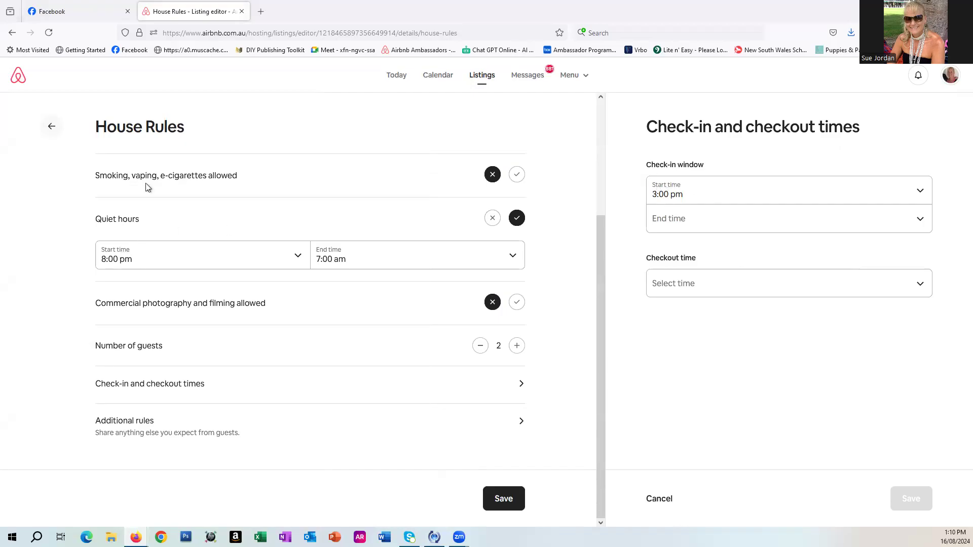
click(859, 199)
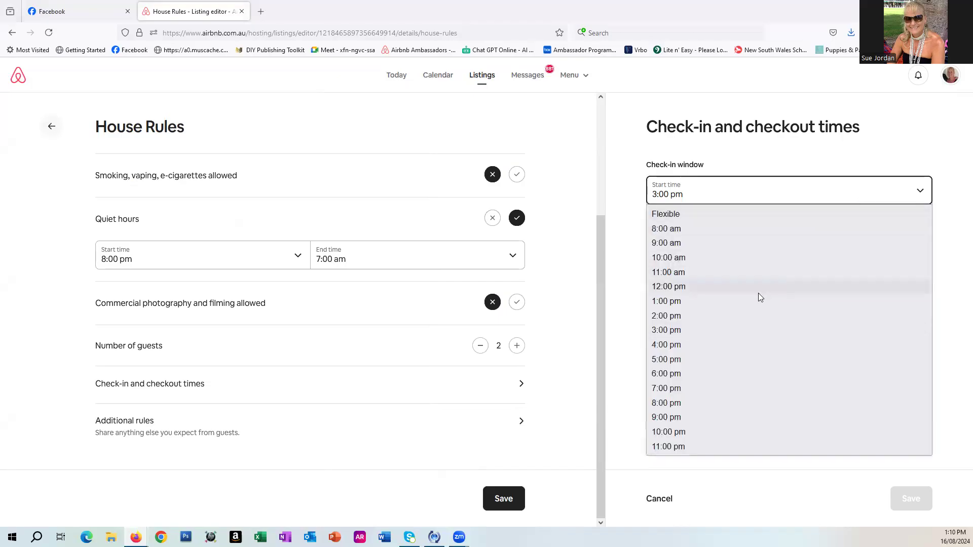
click(726, 316)
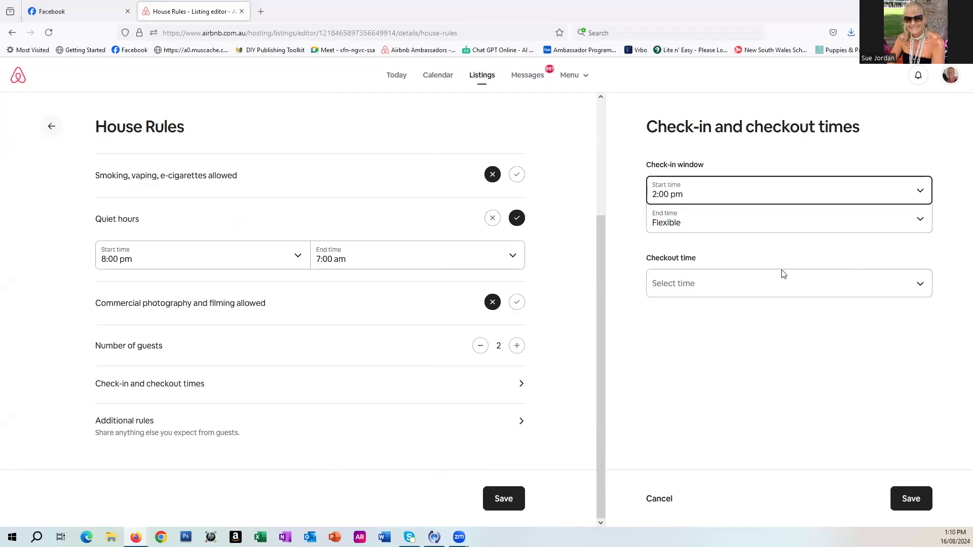
click(889, 284)
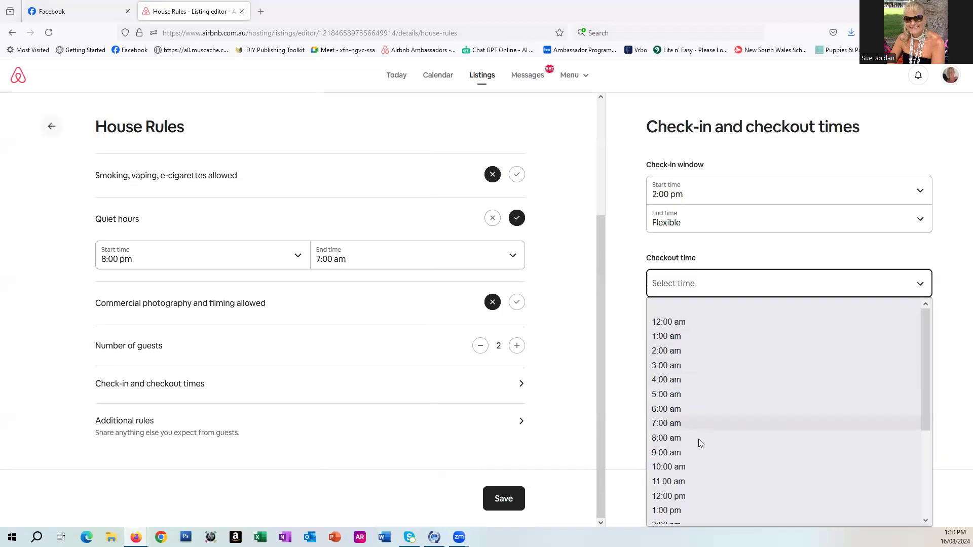
click(696, 467)
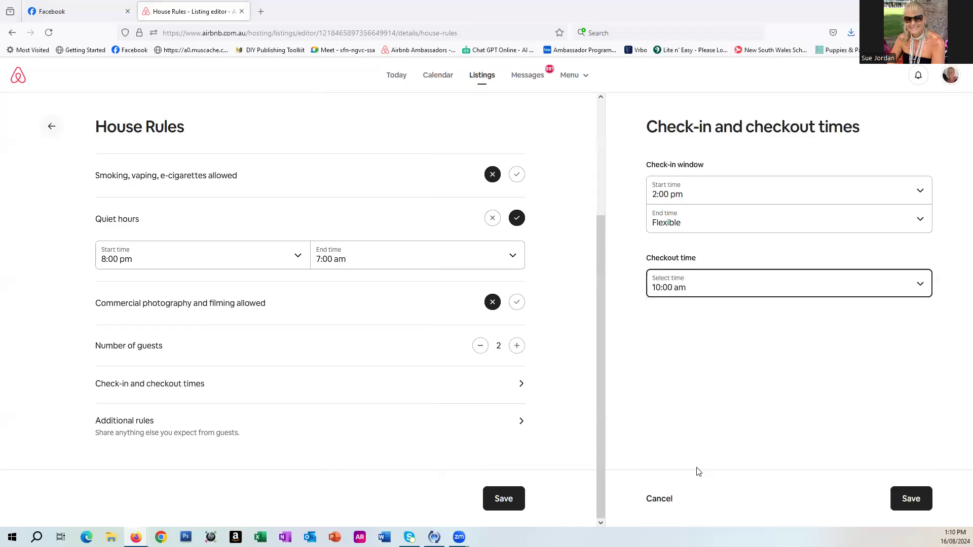
click(916, 499)
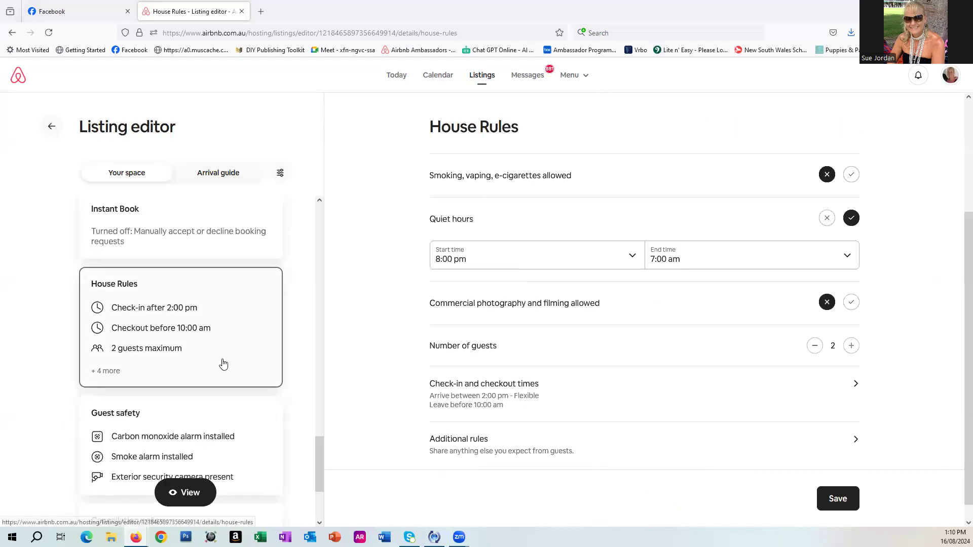
Open Additional rules without entering anything, then go back to the listing editor.
scroll(248, 346, down, 2)
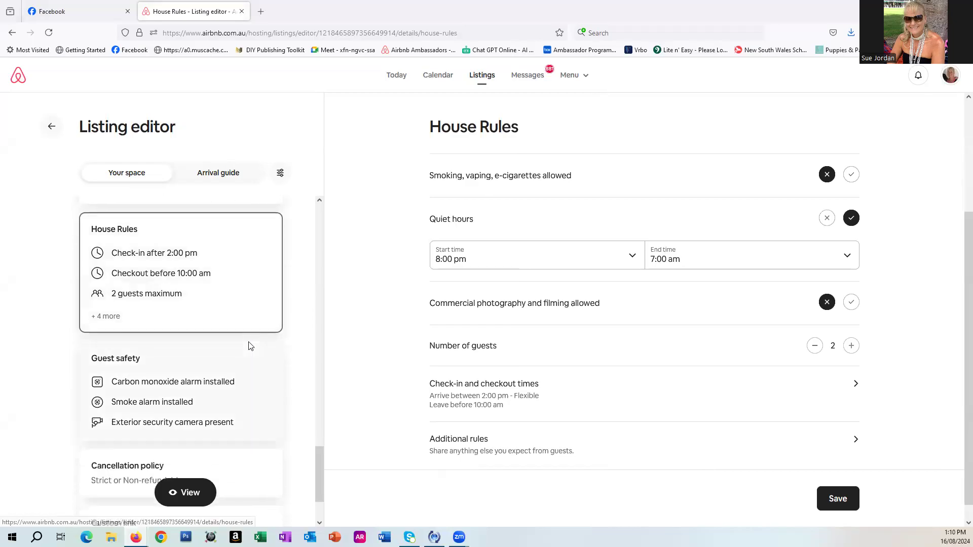
scroll(249, 347, down, 2)
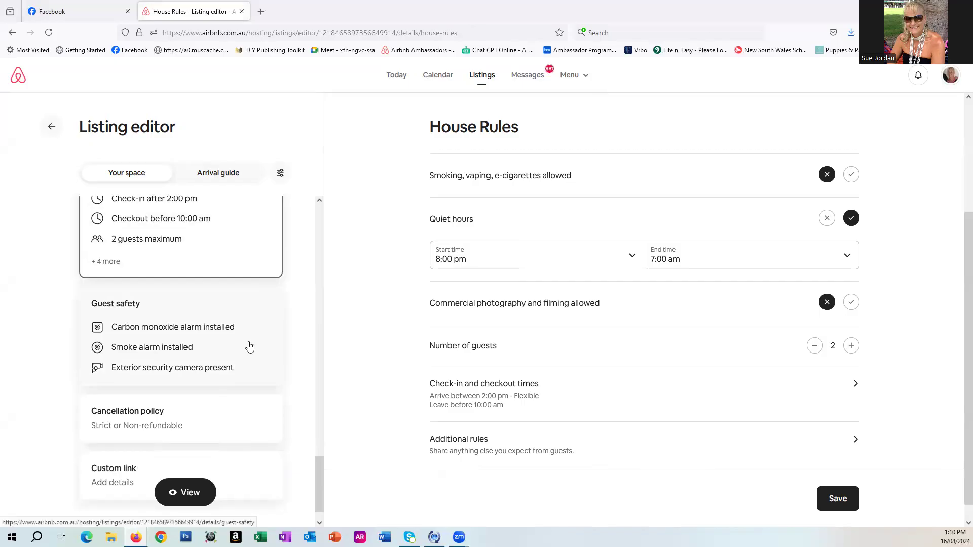
scroll(249, 346, down, 1)
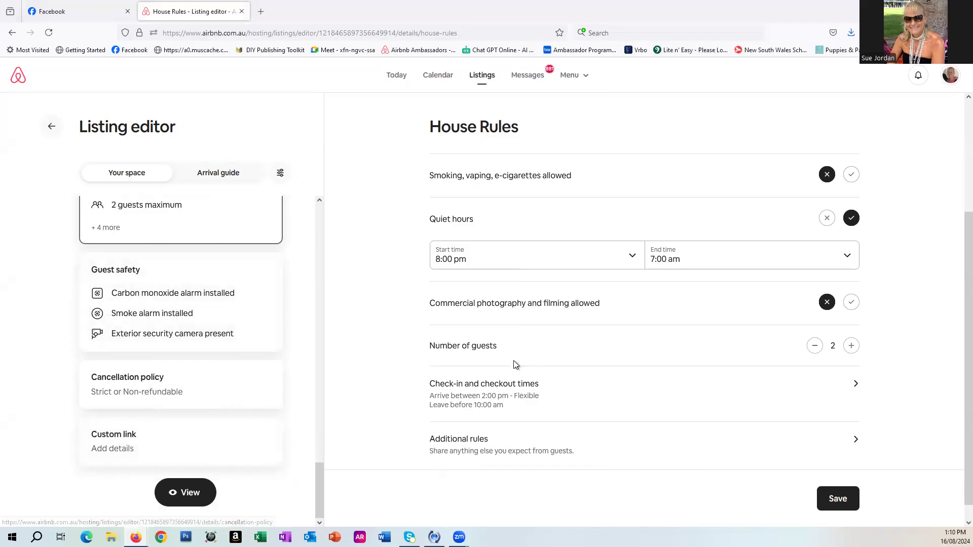
scroll(514, 365, down, 1)
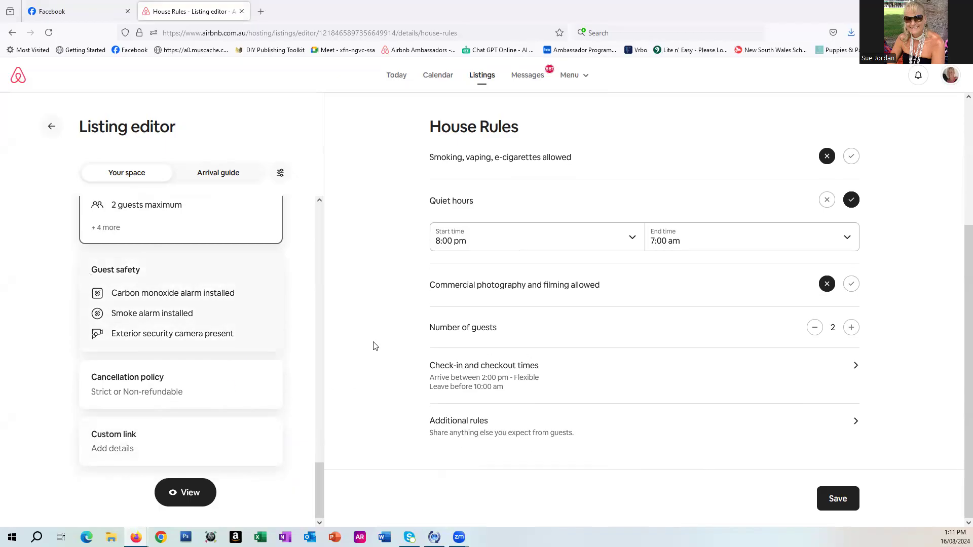
click(496, 433)
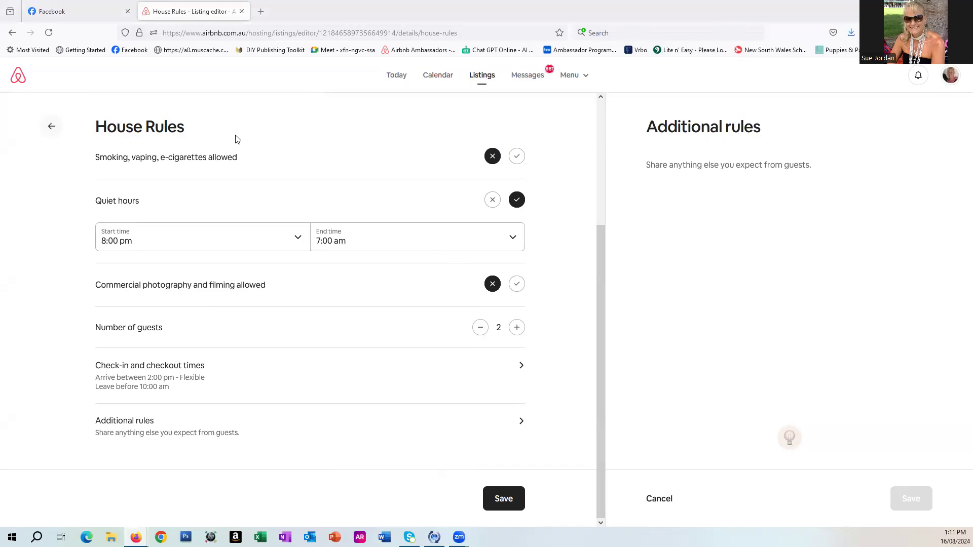
scroll(243, 339, up, 3)
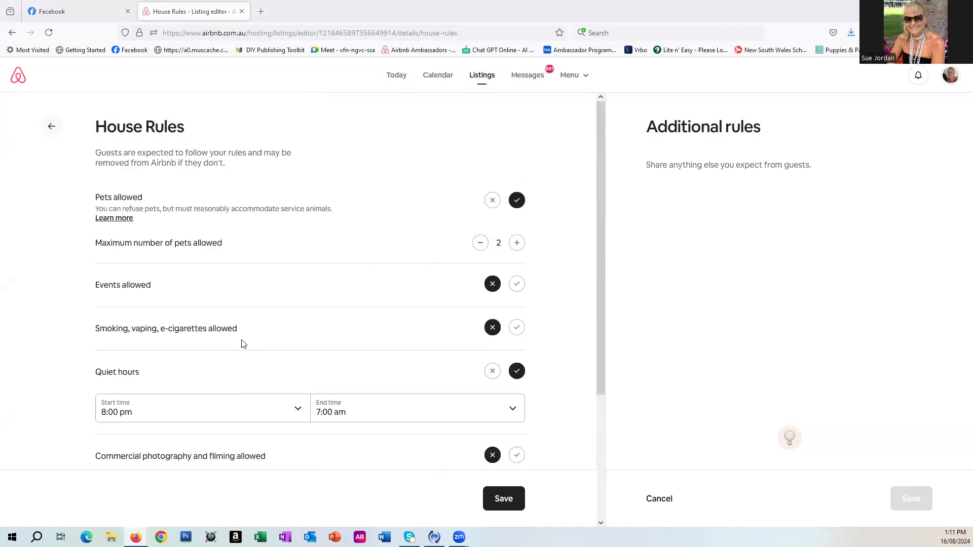
click(52, 128)
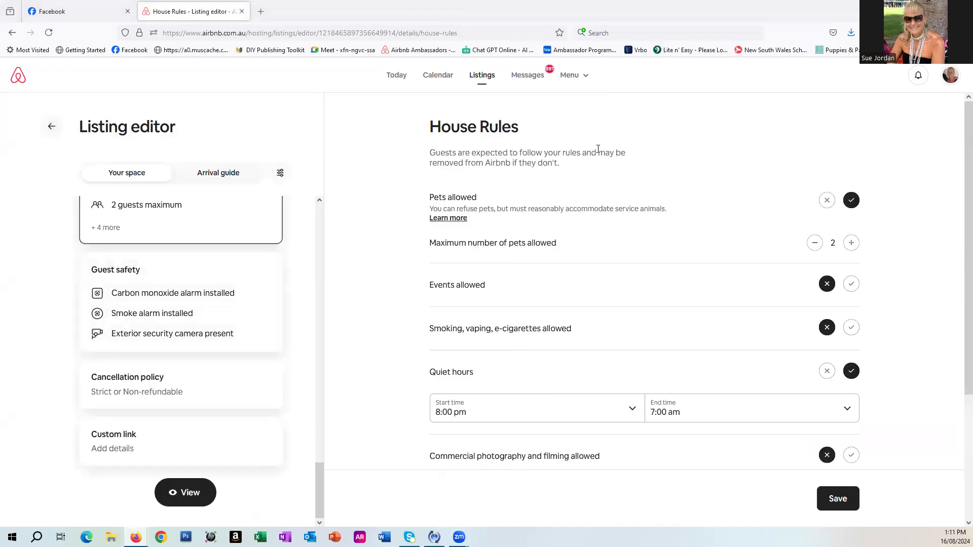
scroll(646, 185, down, 3)
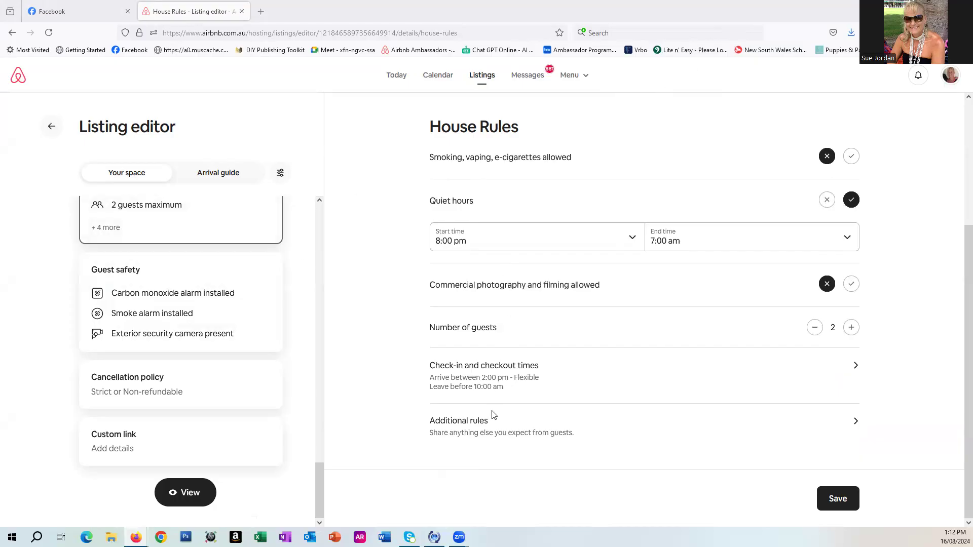
Open Guest safety's safety considerations and mark the property as not a good fit for children 2-12.
click(175, 315)
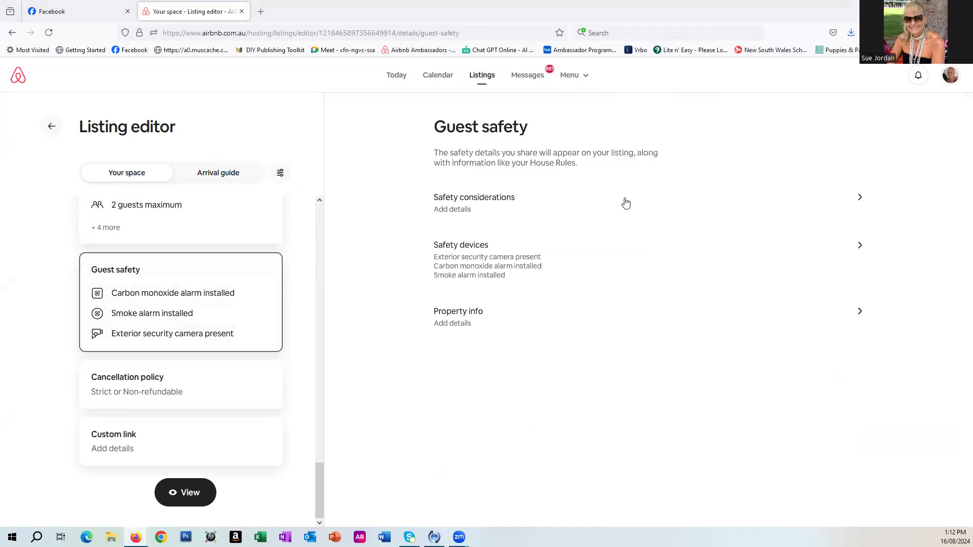
click(832, 203)
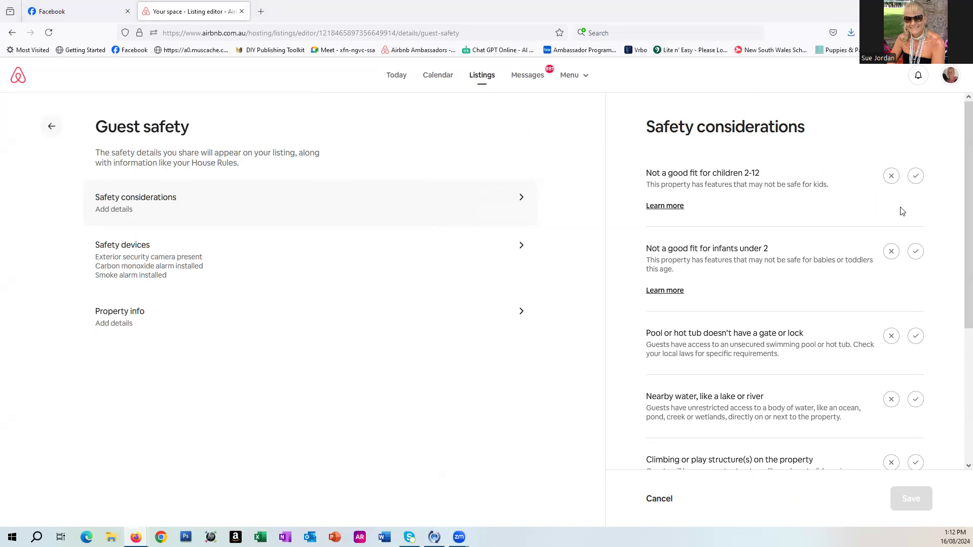
click(915, 176)
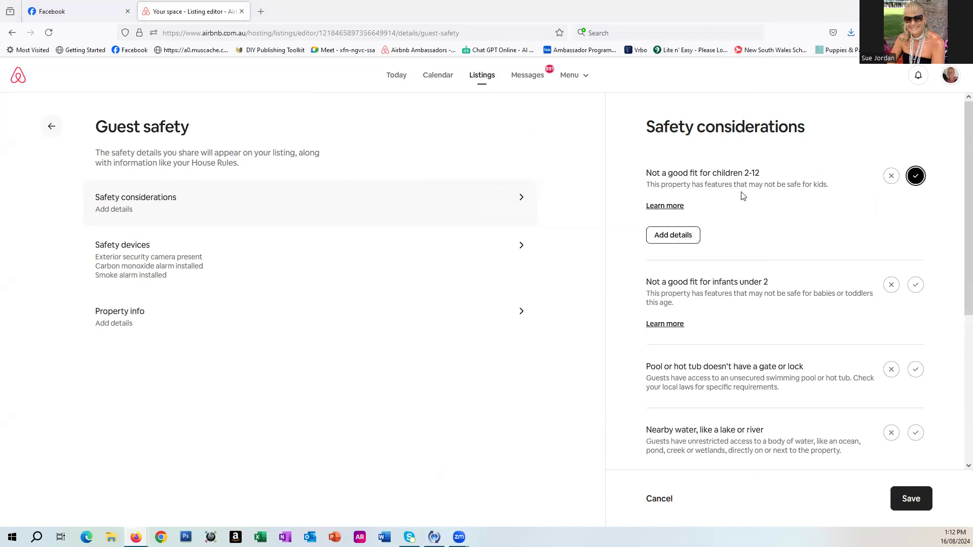
Add the detail "No child proofing on property" to the children safety consideration, fixing its spelling, and continue.
click(675, 236)
click(510, 285)
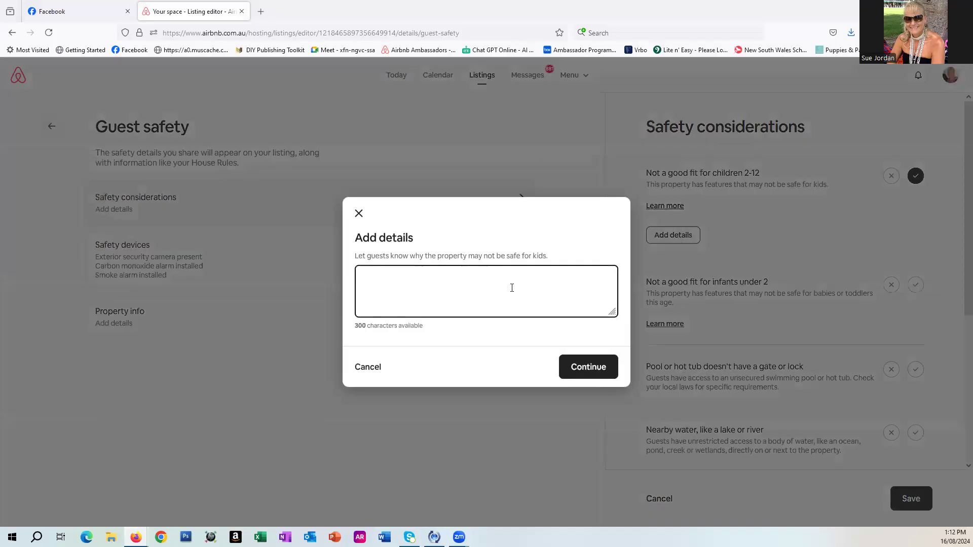
text(o)
key(BackSpace)
text(No cho)
key(BackSpace)
text(iling)
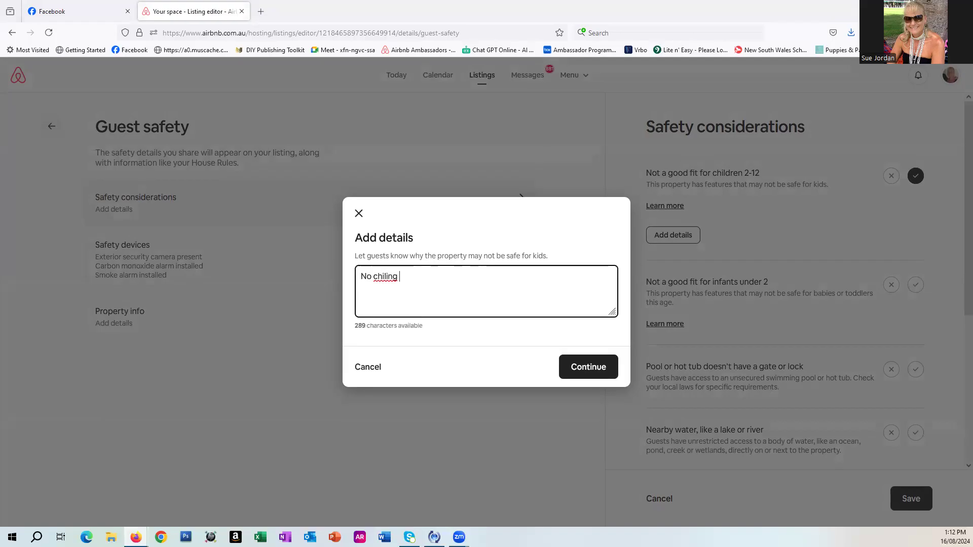
key(BackSpace)
key(BackSpace)
key(BackSpace)
key(BackSpace)
text(f)
key(BackSpace)
text(d proofing on )
text(op)
key(BackSpace)
key(BackSpace)
text(propert)
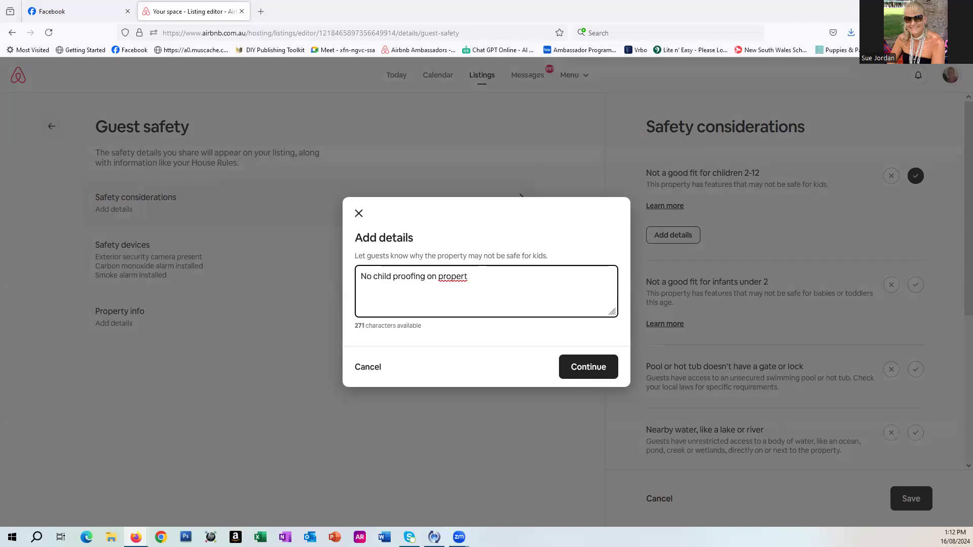
right_click(465, 278)
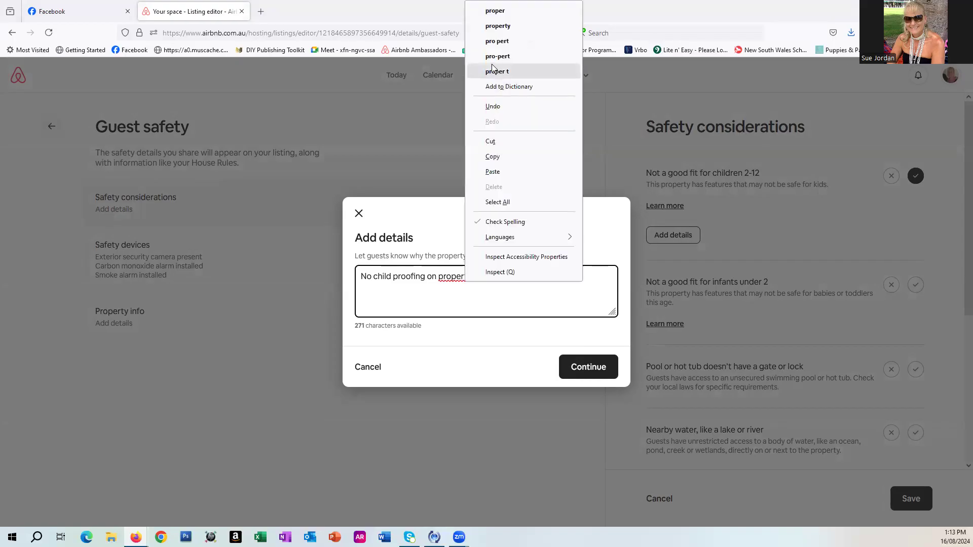
click(510, 31)
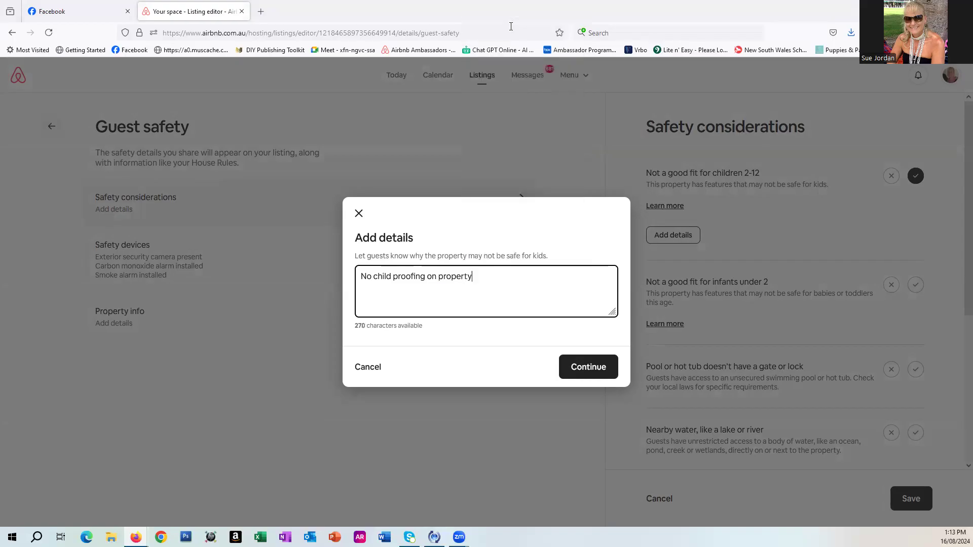
click(592, 378)
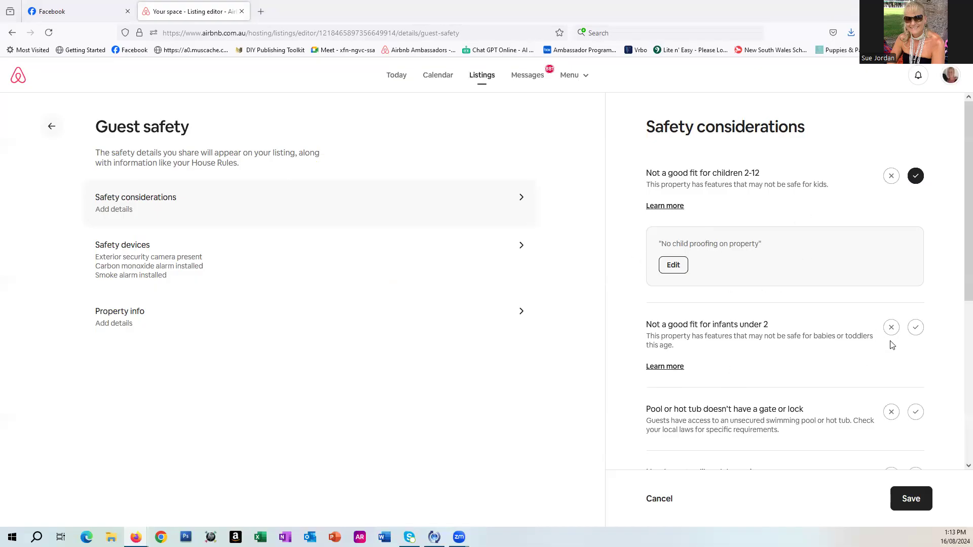
Mark the property as not a good fit for infants under 2.
click(914, 331)
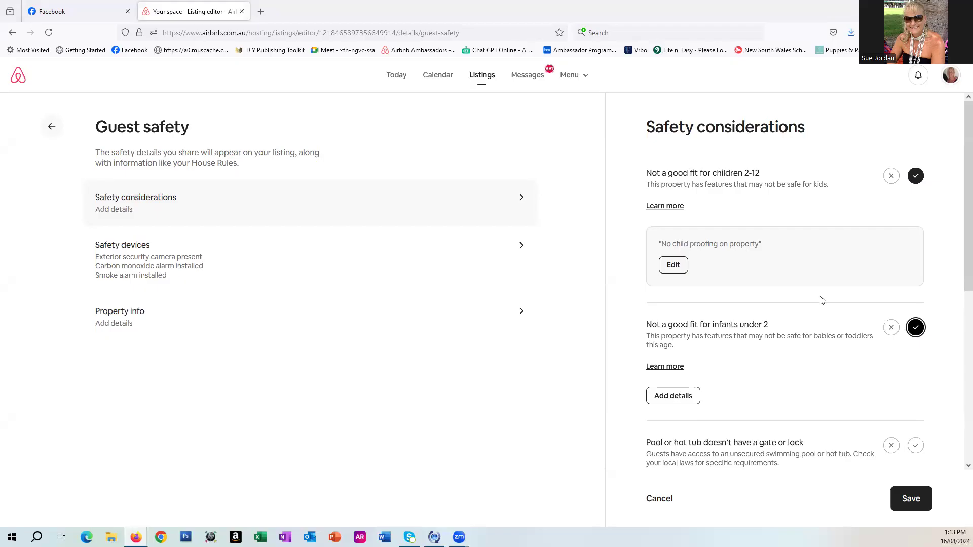
Mark the pool or hot tub without a gate or lock and the nearby water as applying to the property.
scroll(822, 301, down, 1)
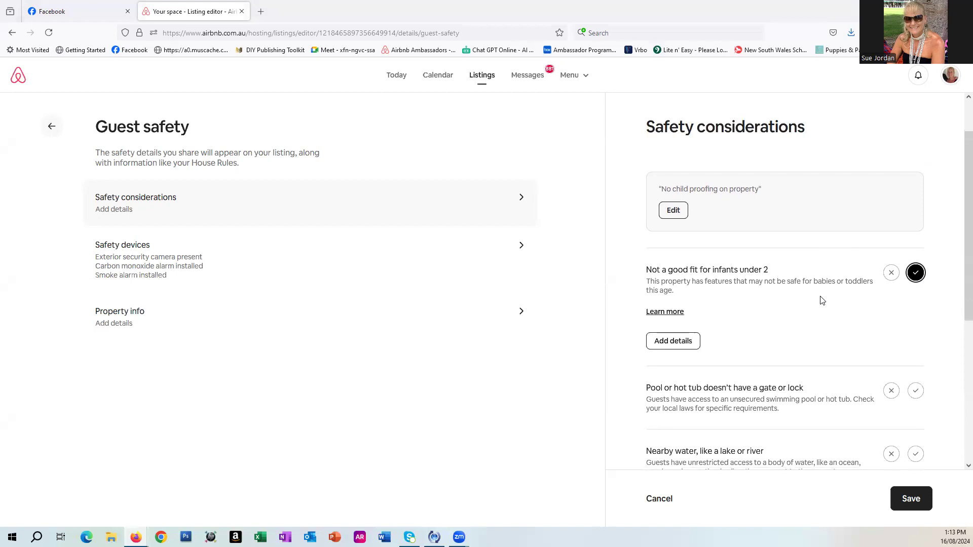
scroll(822, 300, down, 3)
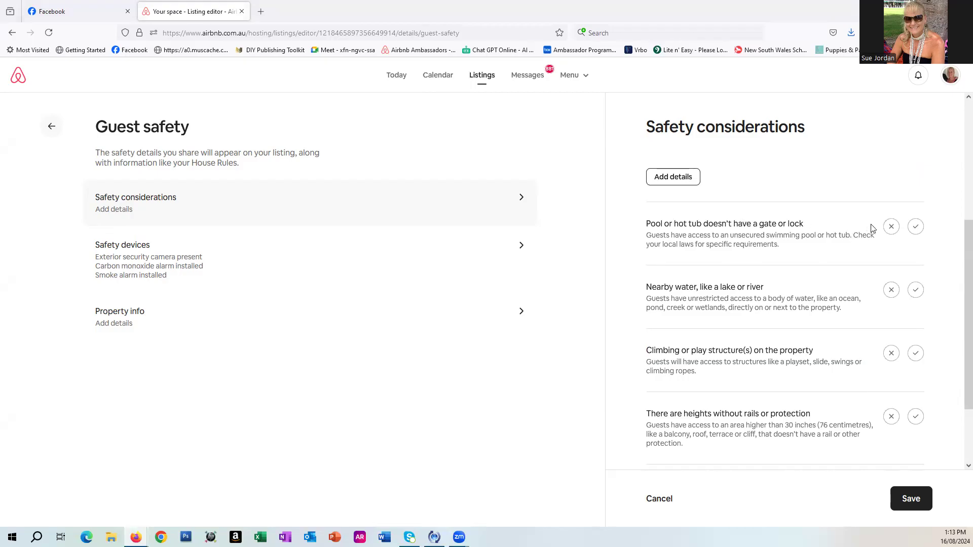
click(915, 228)
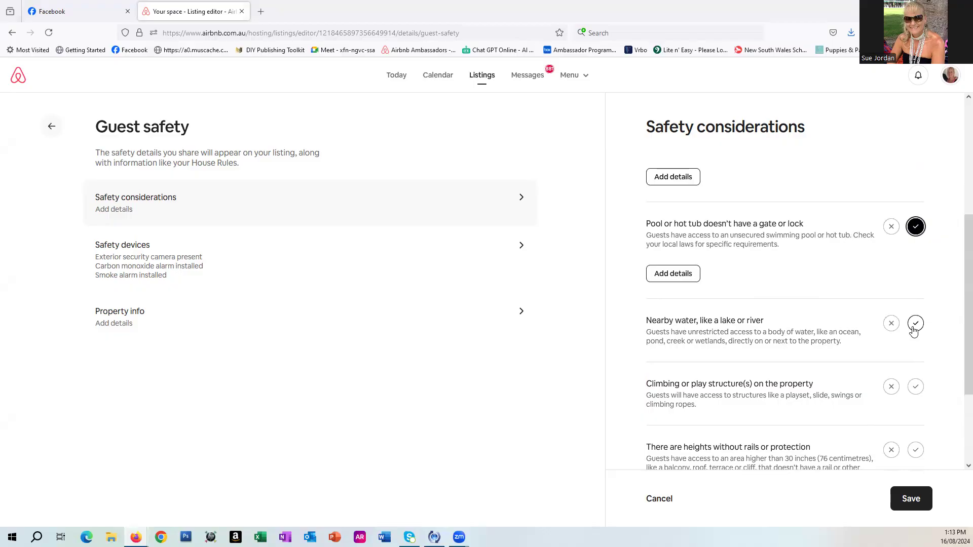
scroll(913, 327, down, 1)
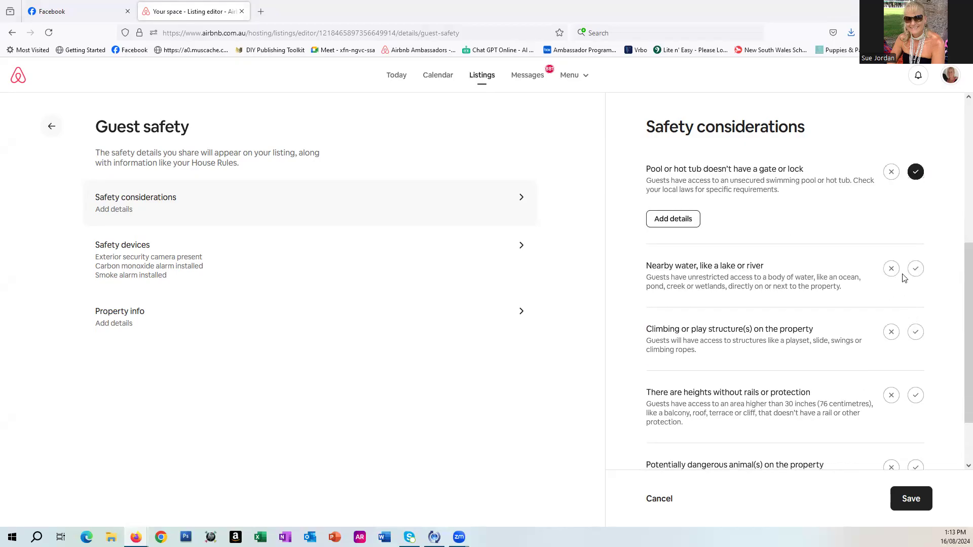
click(916, 271)
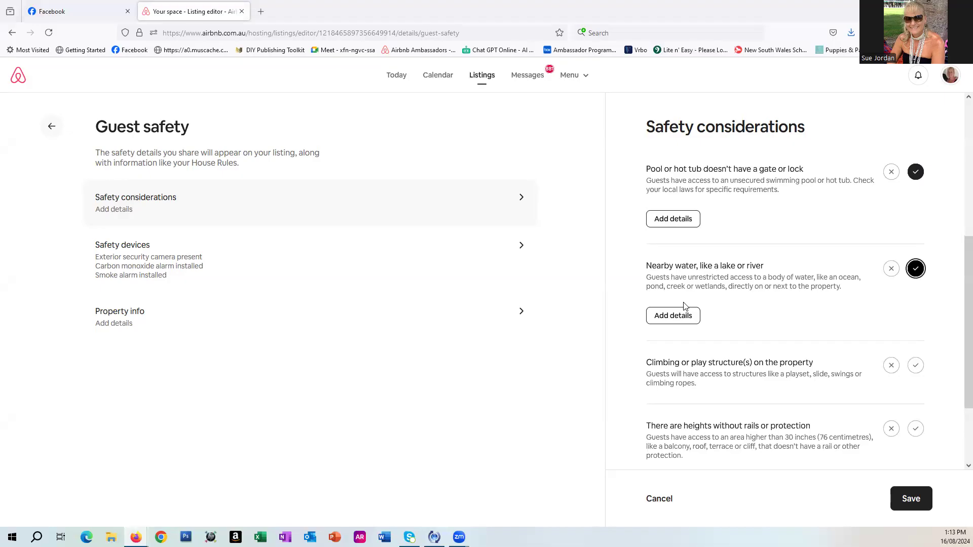
Mark climbing structures, heights without rails and dangerous animals as not applying, and save the safety considerations.
scroll(683, 306, down, 3)
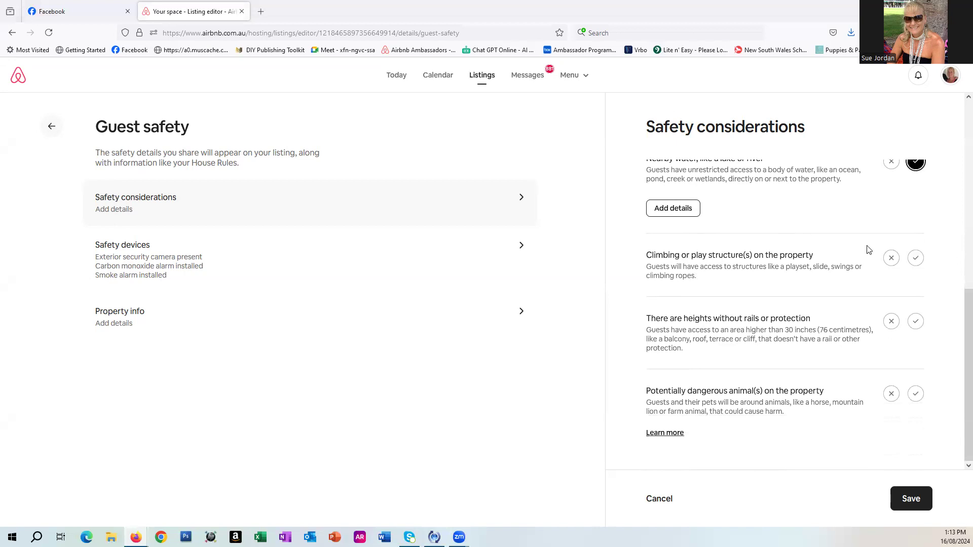
click(890, 258)
scroll(872, 307, up, 1)
scroll(873, 307, down, 1)
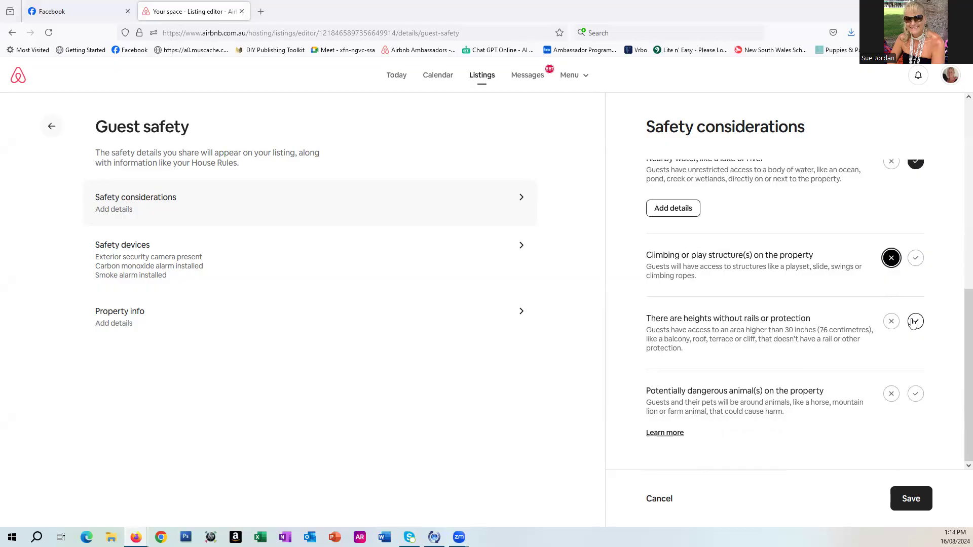
click(891, 321)
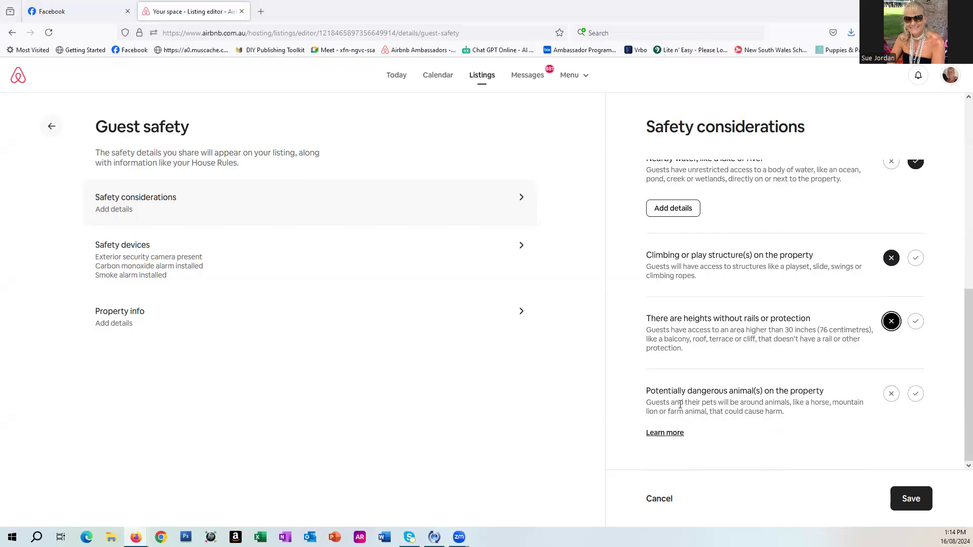
click(891, 397)
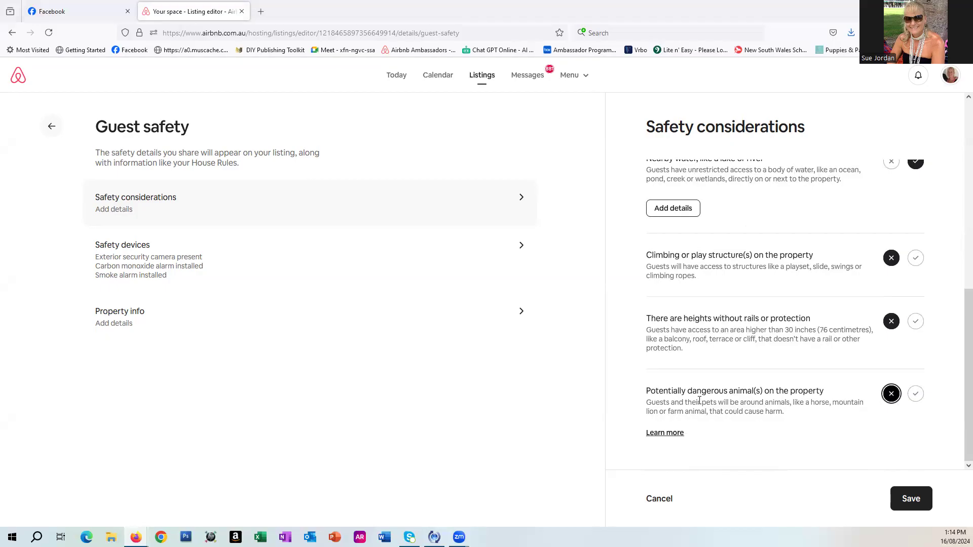
click(911, 499)
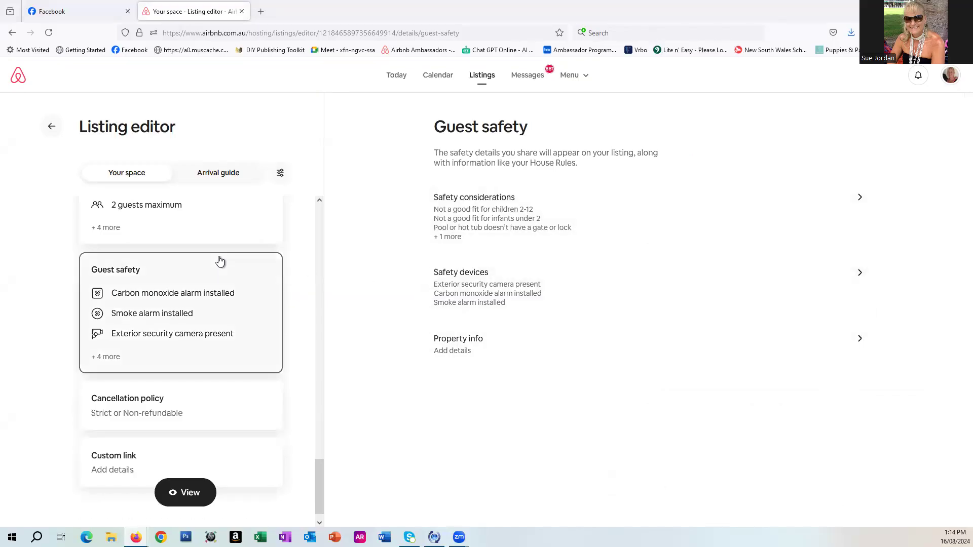
Open Safety devices and review the listed devices without changing them.
scroll(220, 261, down, 1)
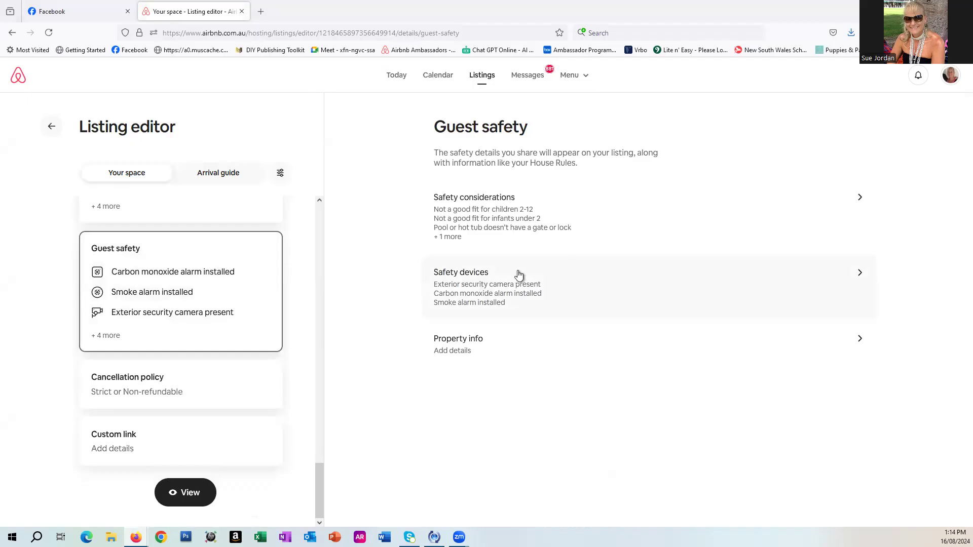
click(484, 296)
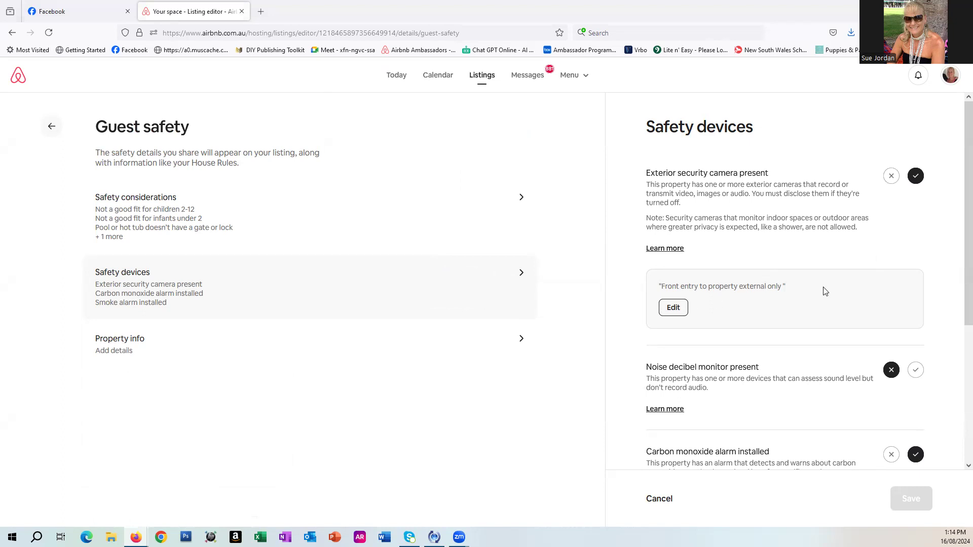
scroll(823, 291, down, 1)
scroll(823, 291, up, 1)
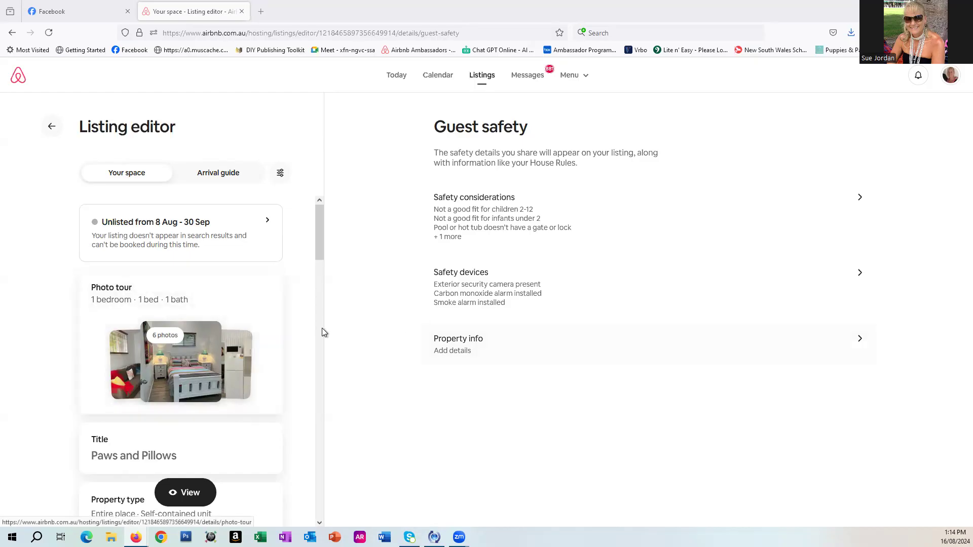
In the arrival guide, enter directions to park in the right hand driveway and use the front-door key safe with its code, and save.
click(229, 175)
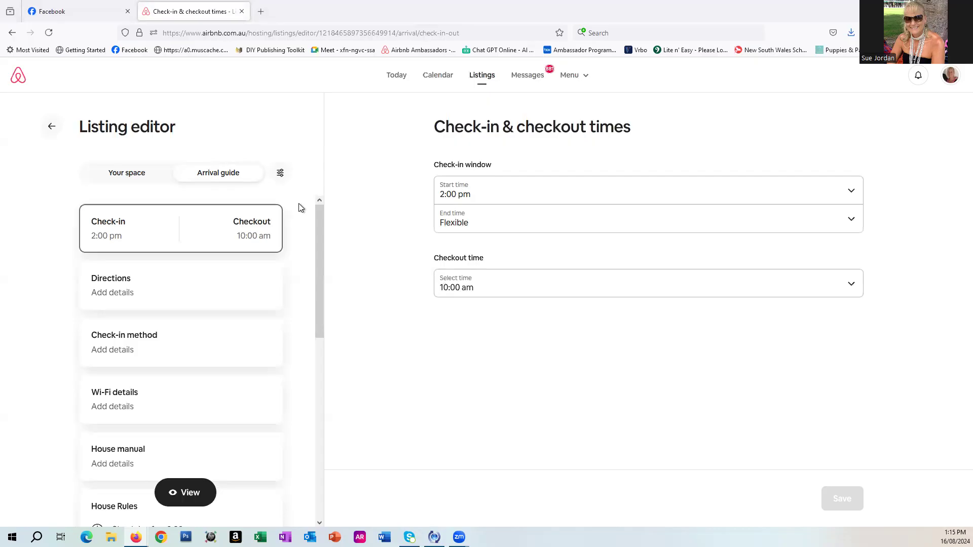
click(168, 293)
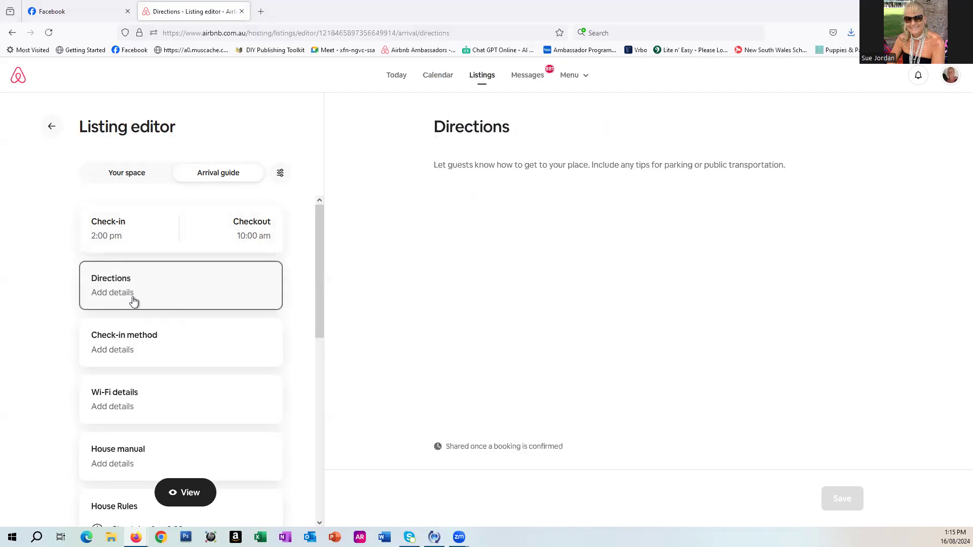
click(469, 184)
text(Pa)
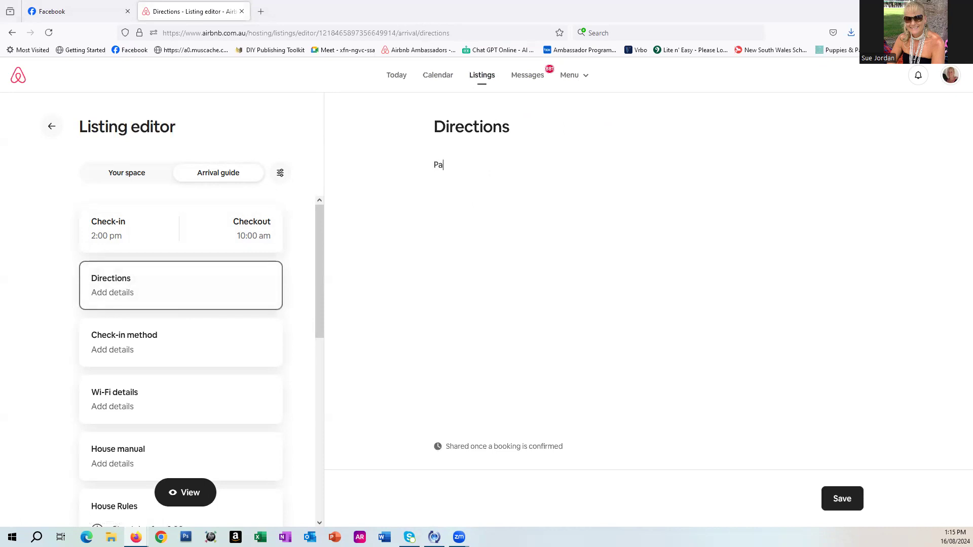
text(rk in right hand driveway and key)
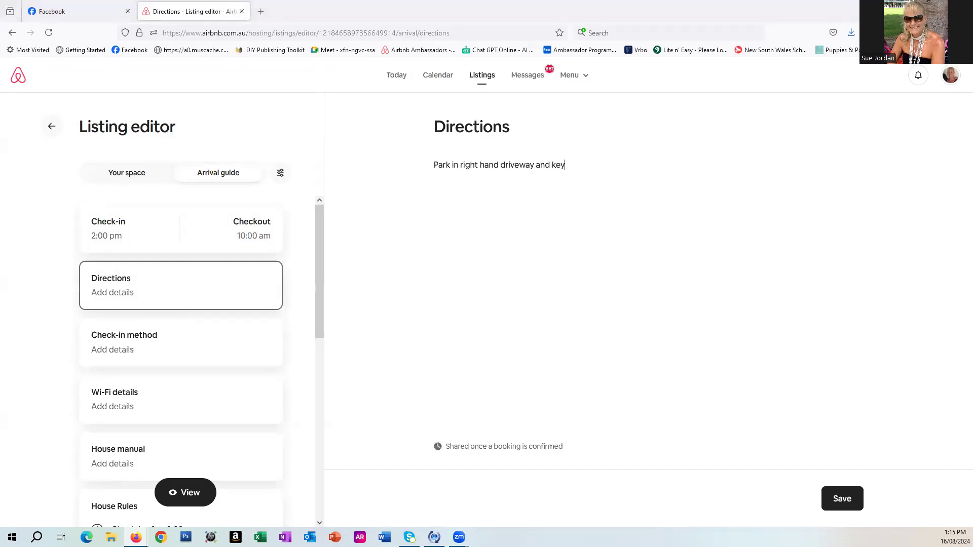
text( safe if at front door code 1234)
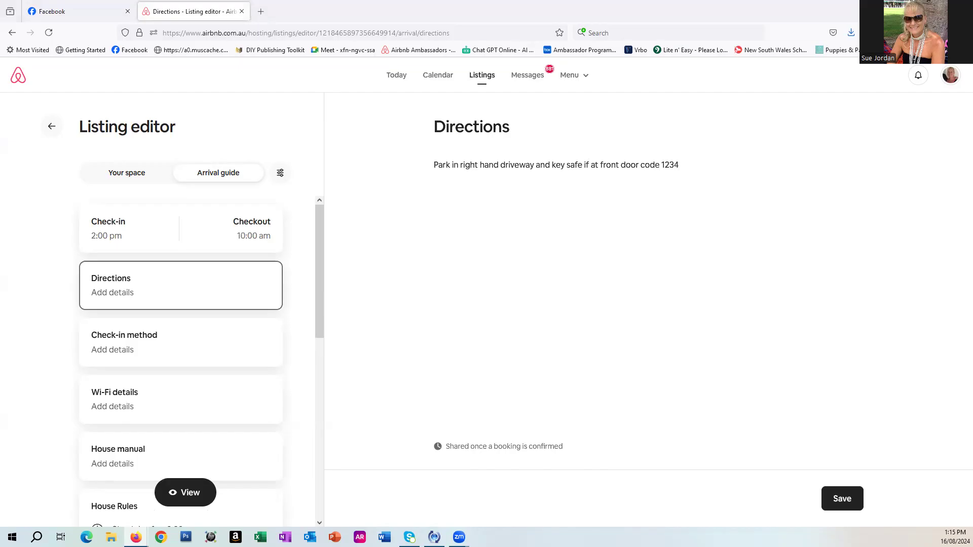
click(836, 501)
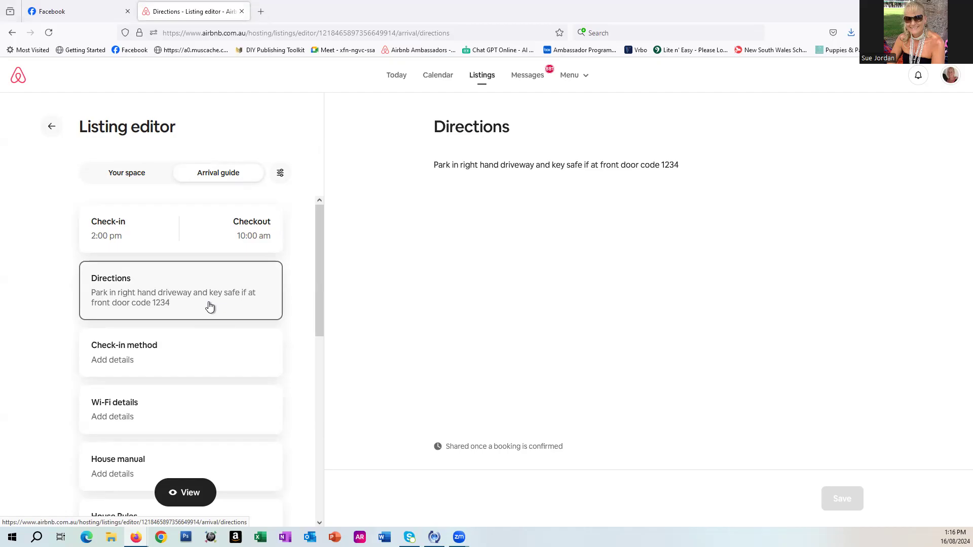
Set the check-in method to Key safe, add lockbox details giving the key safe code, and save.
click(180, 360)
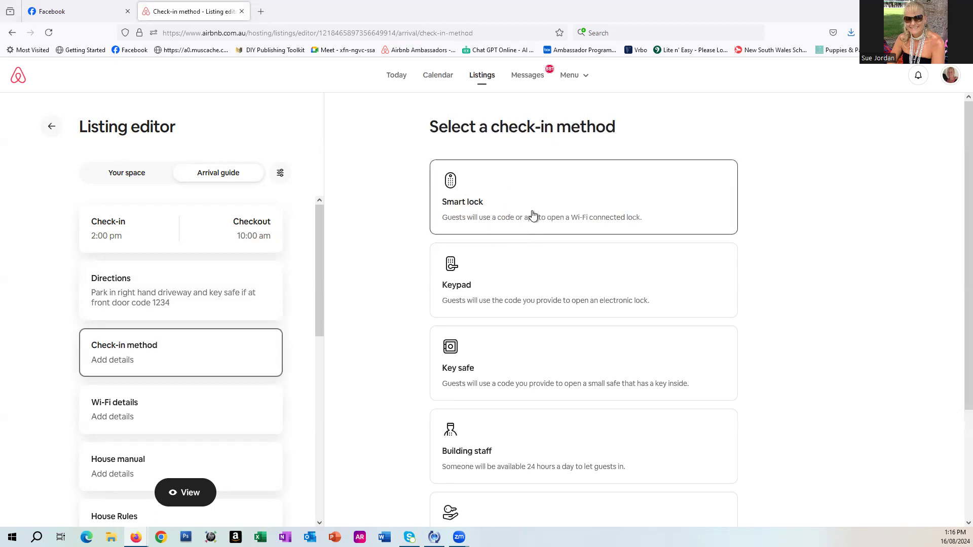
scroll(488, 303, down, 1)
click(497, 321)
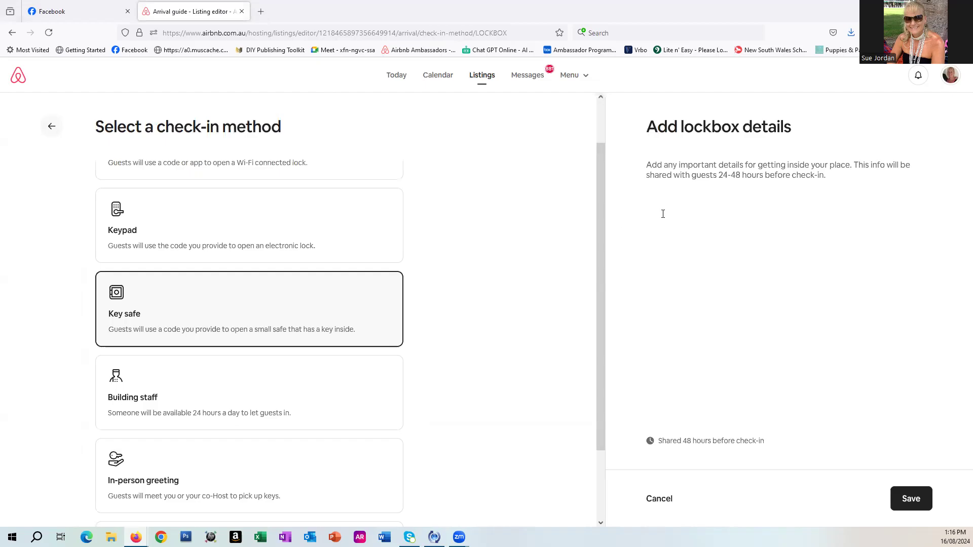
click(650, 169)
text(Key safe code 1234)
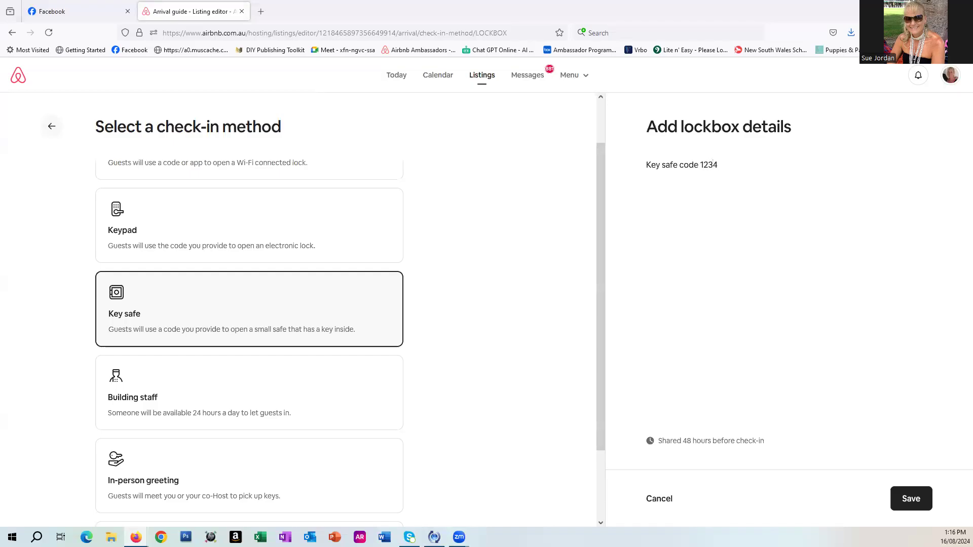
click(907, 498)
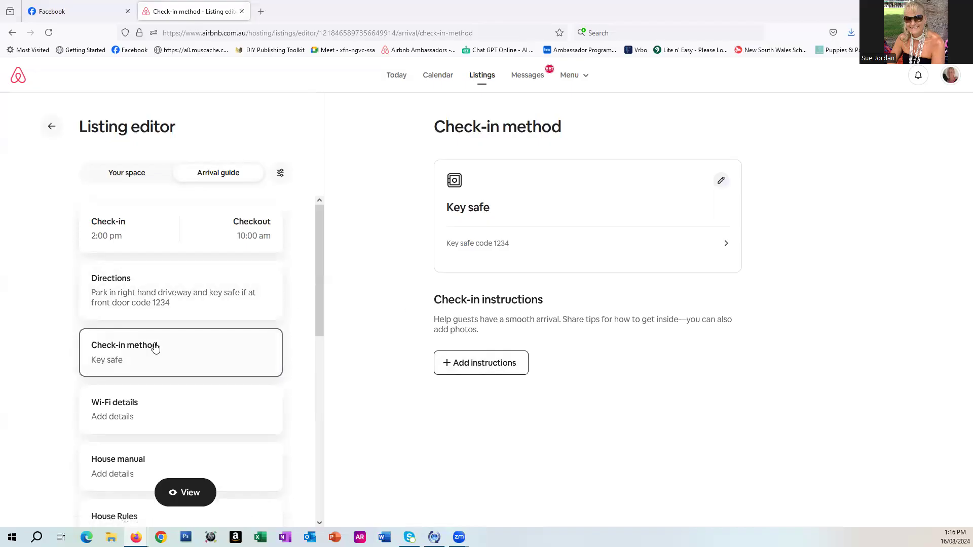
Open Wi-Fi details without entering anything.
scroll(153, 347, down, 2)
click(155, 370)
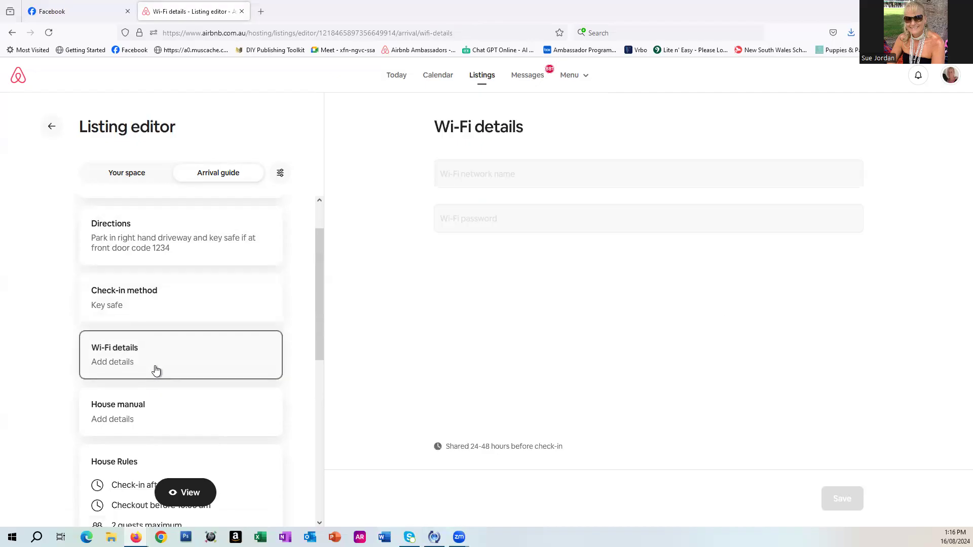
scroll(156, 370, down, 2)
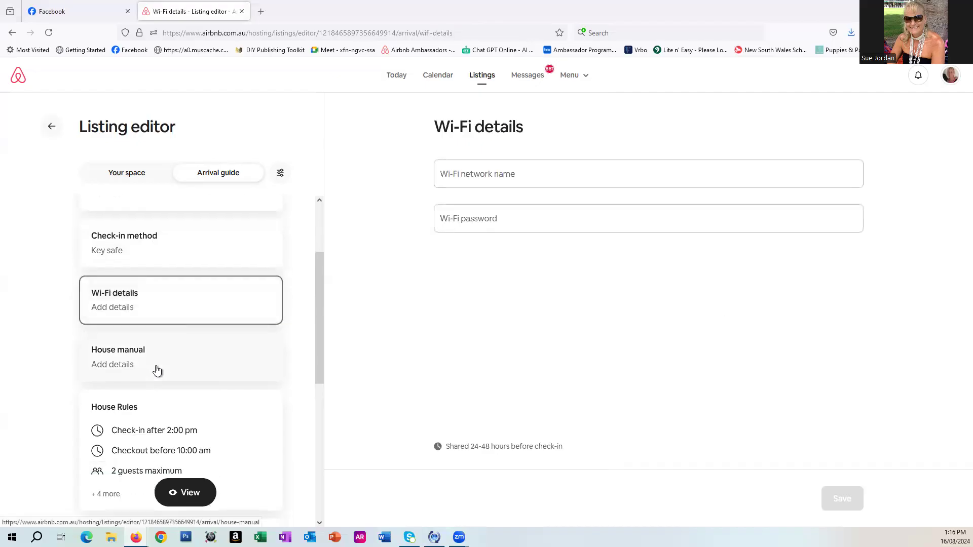
Add the house manual note "Bins go out Sunday night for early Monday morning collection" and save it.
click(159, 370)
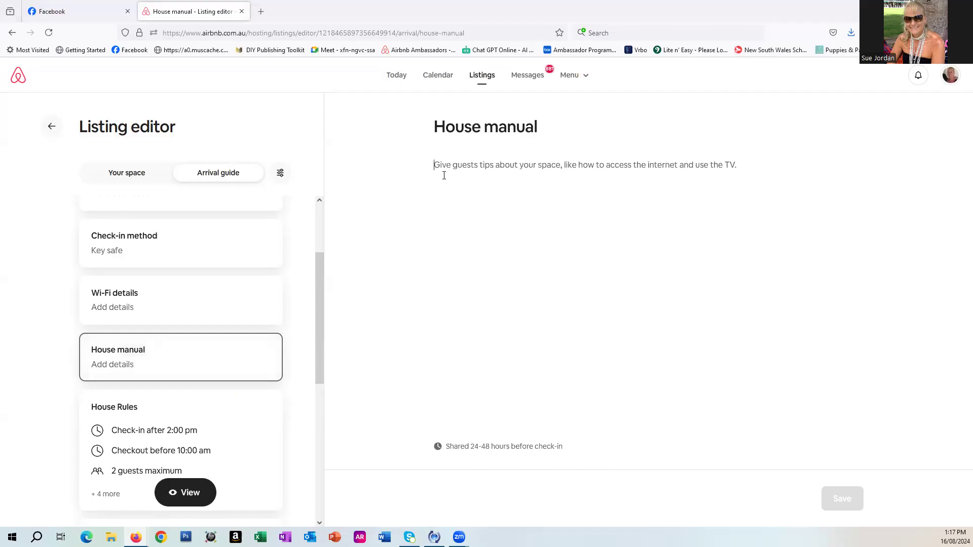
text(Boi)
key(BackSpace)
key(BackSpace)
text(ins )
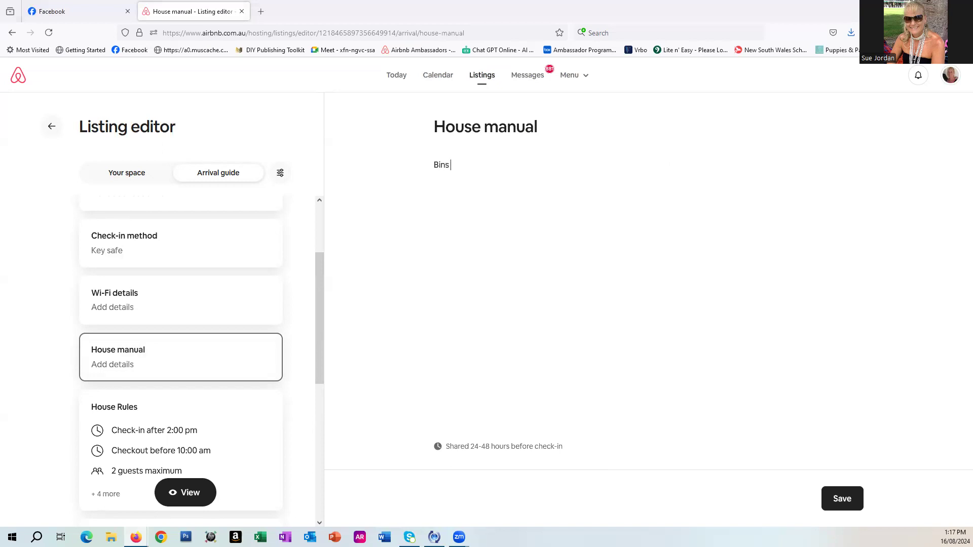
text(go out Sunday night for early)
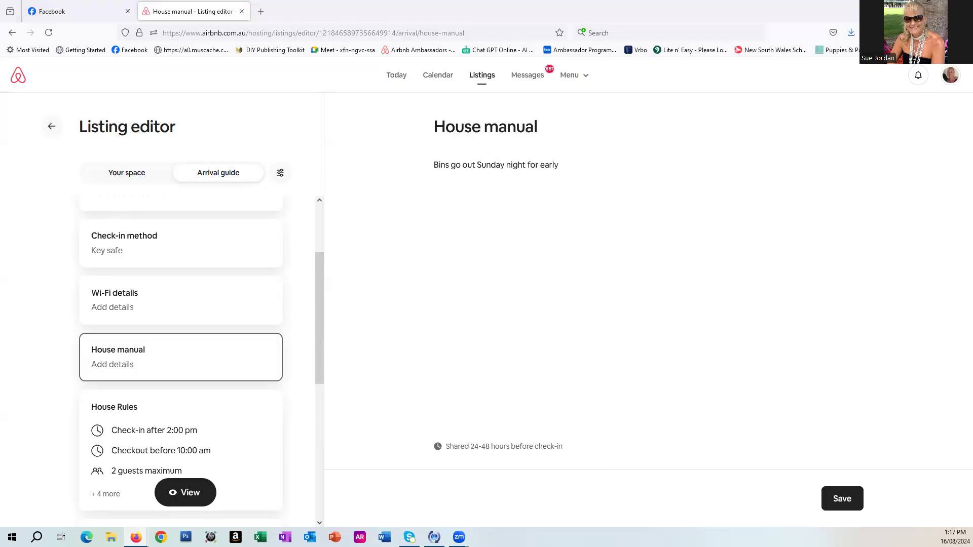
text( Monday morning collection)
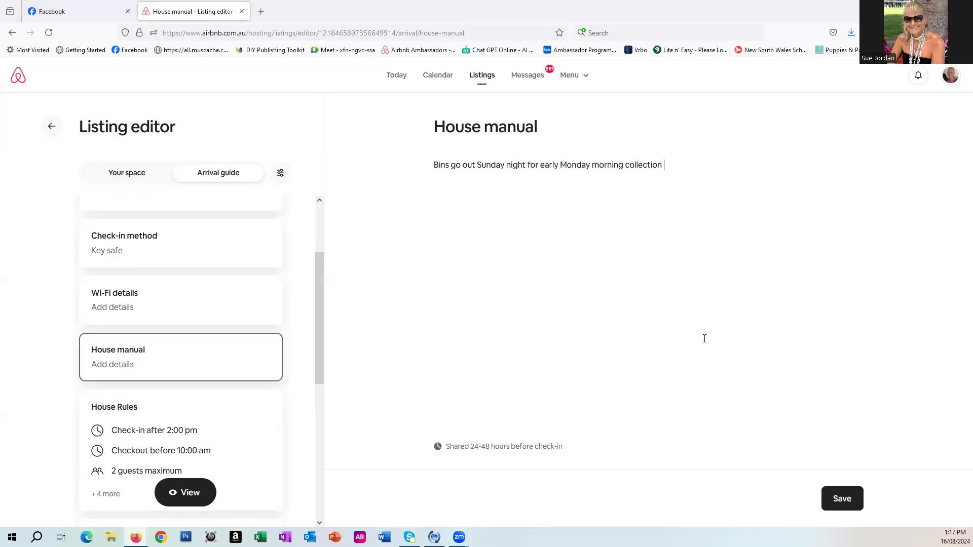
click(843, 501)
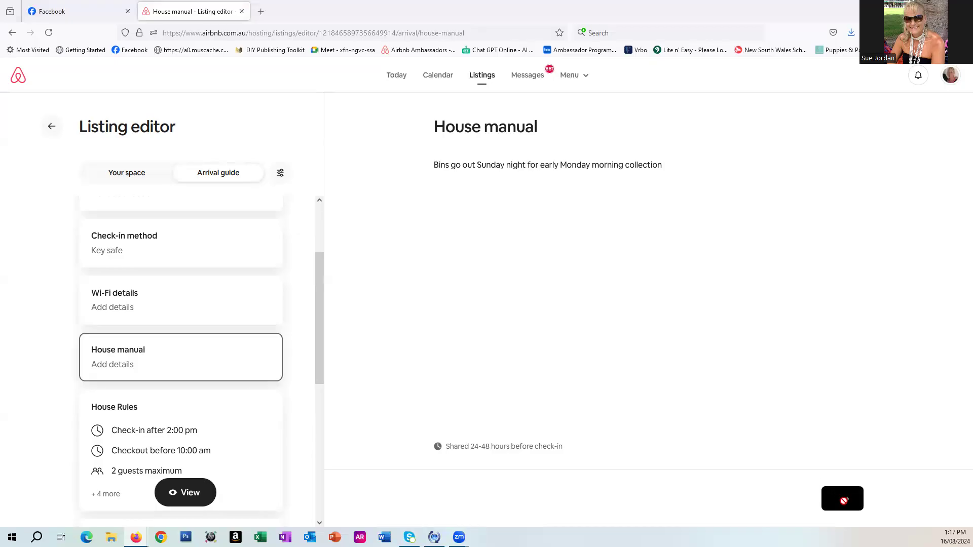
Add a "Gather used towels" checkout instruction reading "Place in laundry or on bathroom floor" and save it.
scroll(219, 366, down, 2)
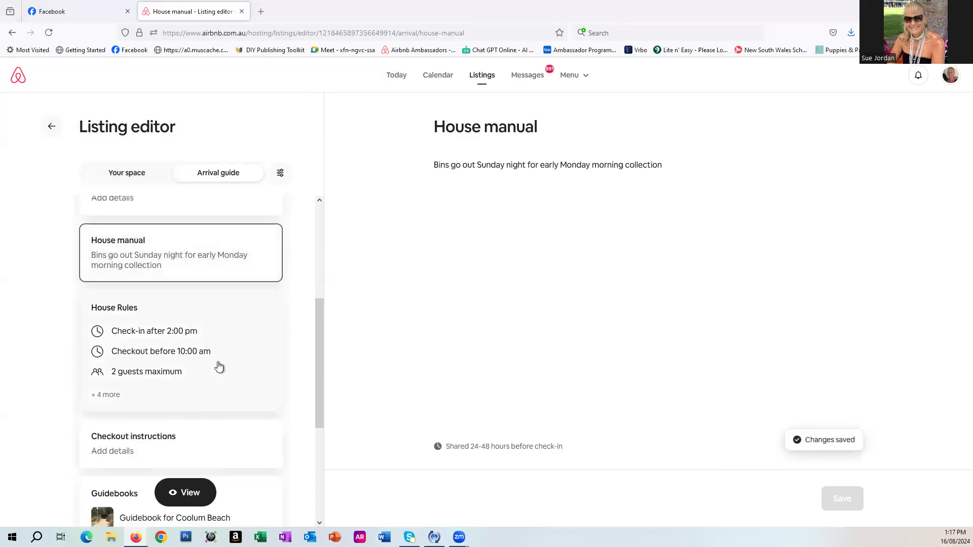
scroll(219, 366, down, 2)
click(152, 346)
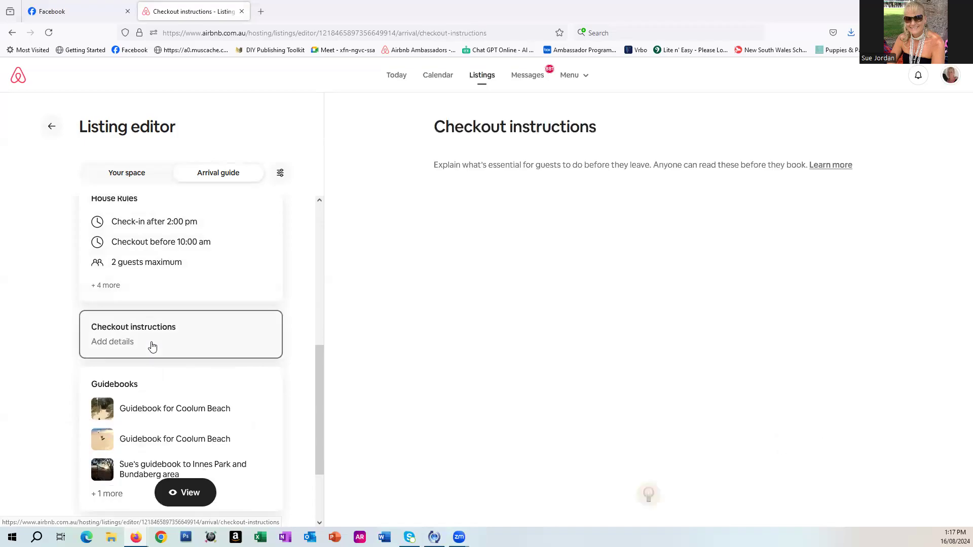
click(677, 203)
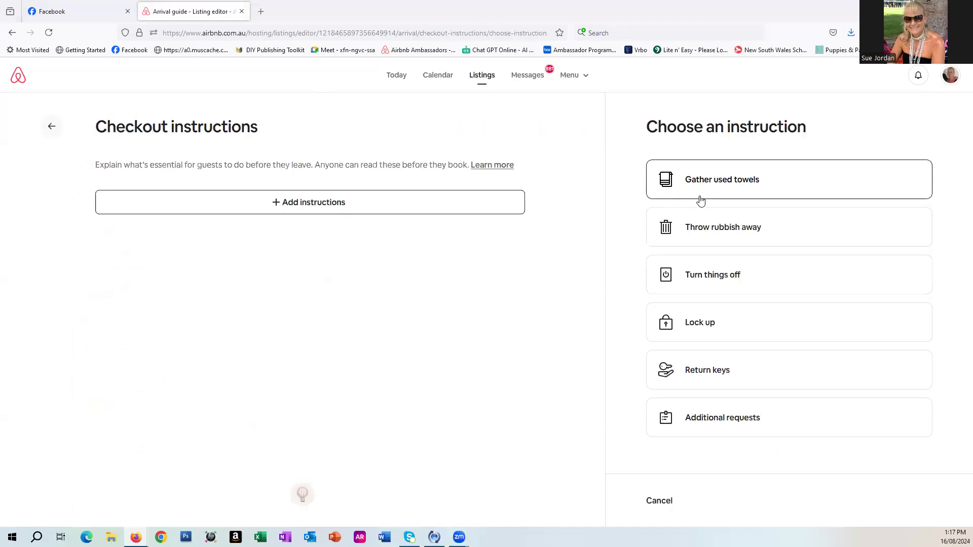
click(701, 201)
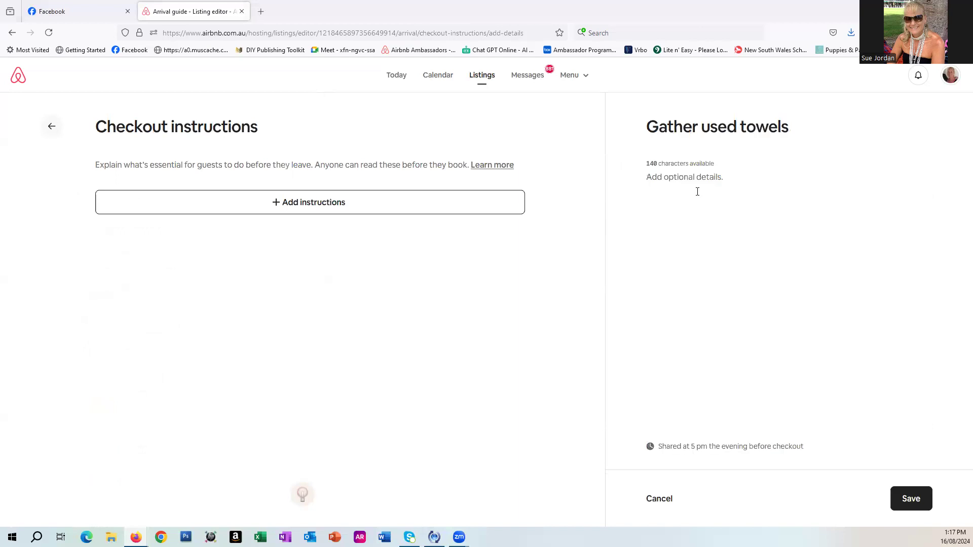
text(Place in laundry or on bathroo)
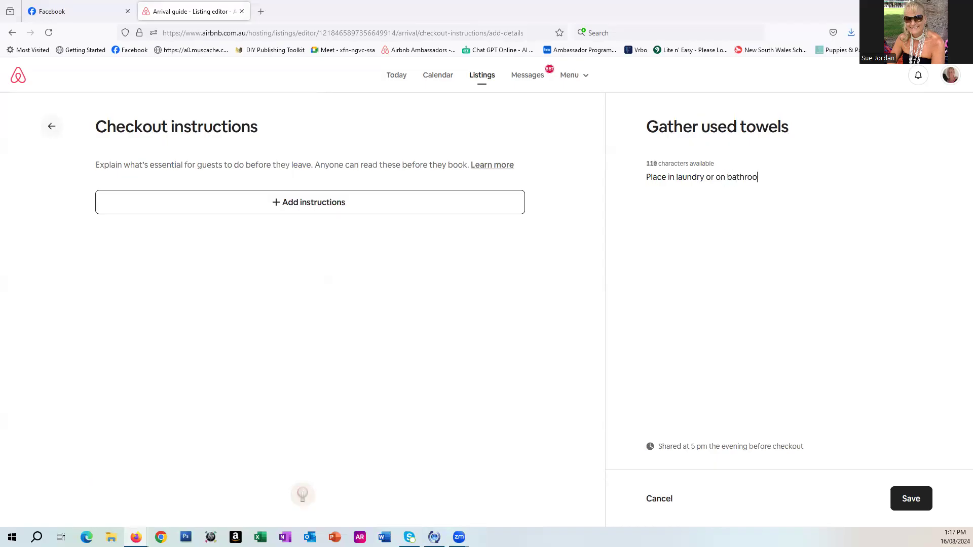
text(m floor)
click(902, 499)
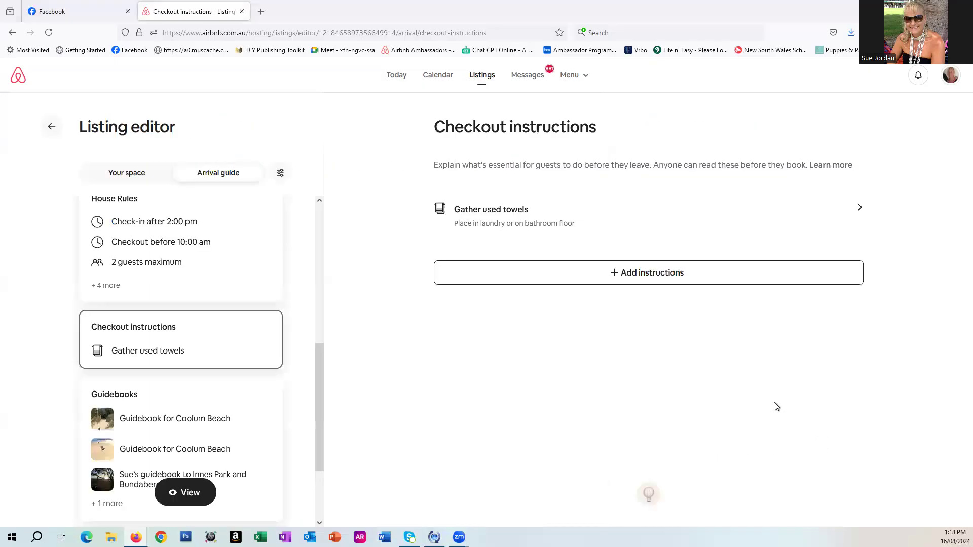
Add a "Turn things off" checkout instruction reading "Please turn off lights and air con" and save it.
click(627, 273)
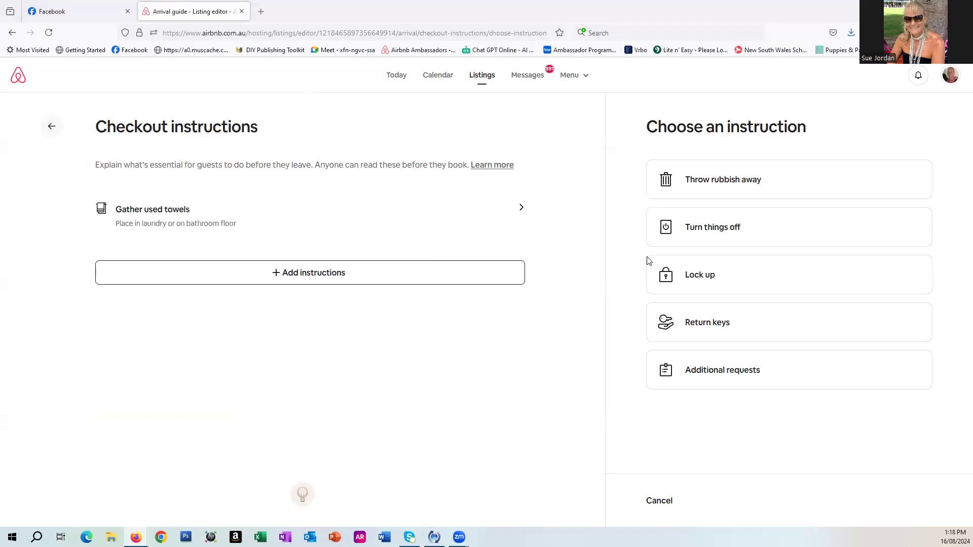
click(702, 244)
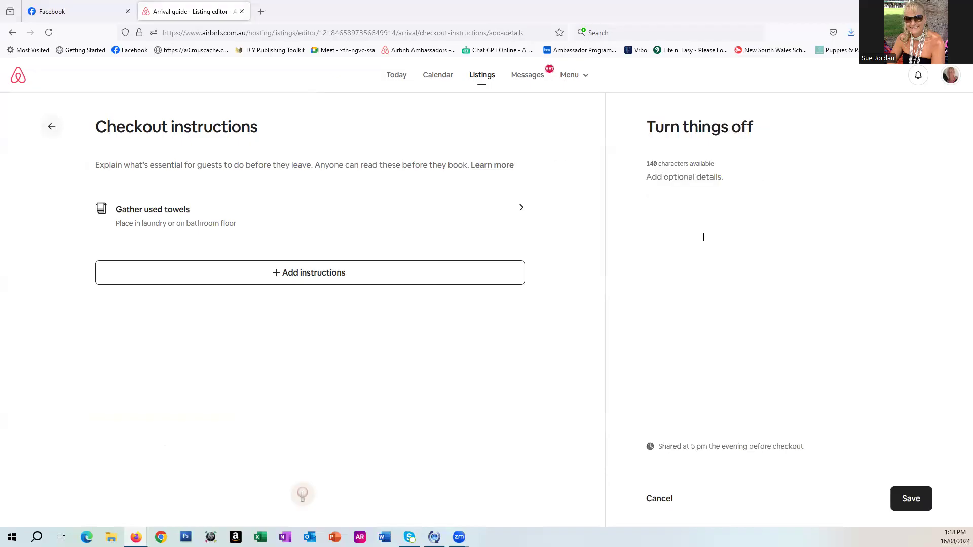
click(692, 195)
text(Please turn off lights and air con)
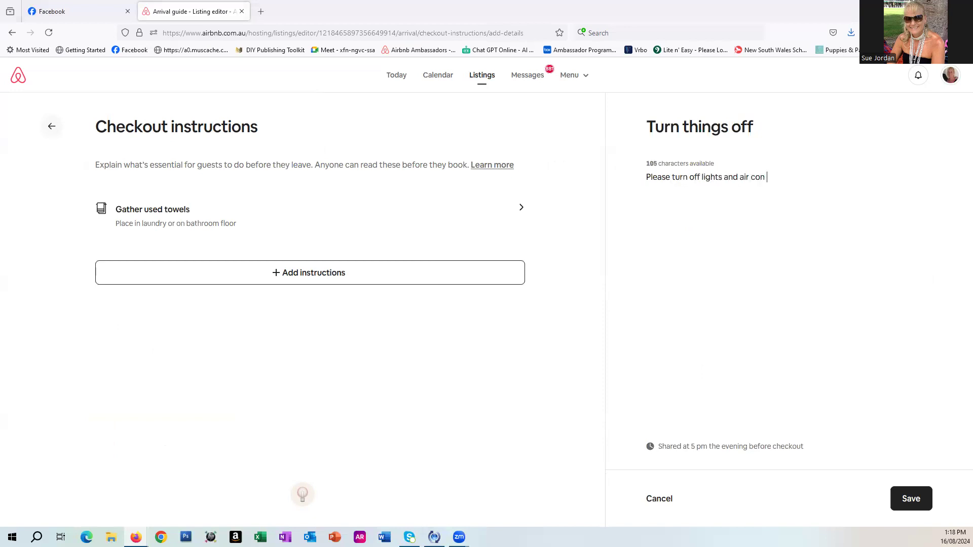
click(897, 508)
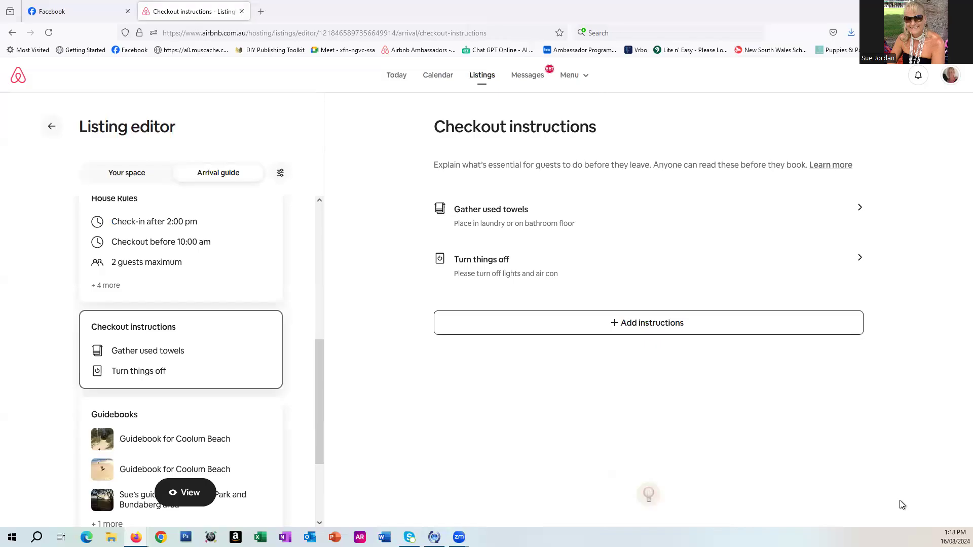
Add a "Throw rubbish away" checkout instruction reading "place rubbish in external bins", correcting the spelling, and save it.
click(657, 324)
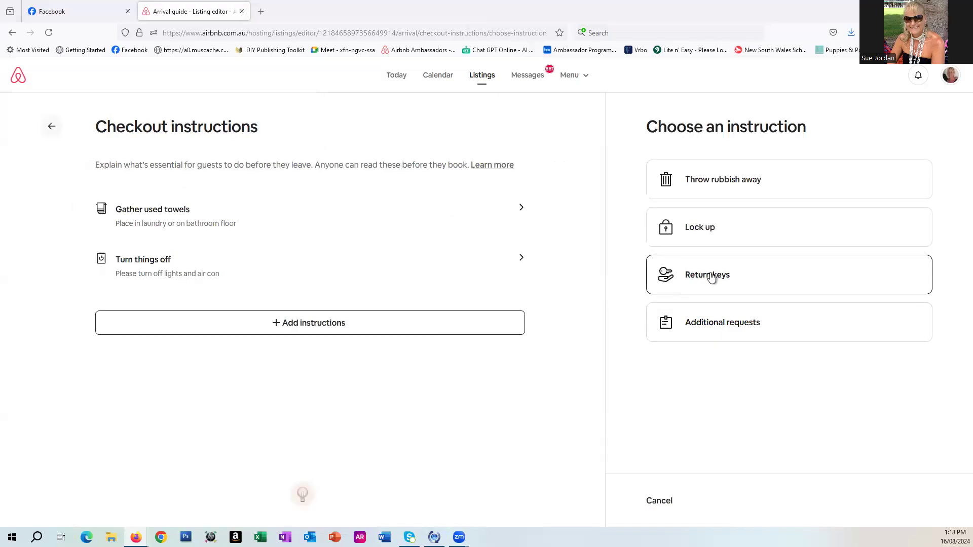
click(747, 191)
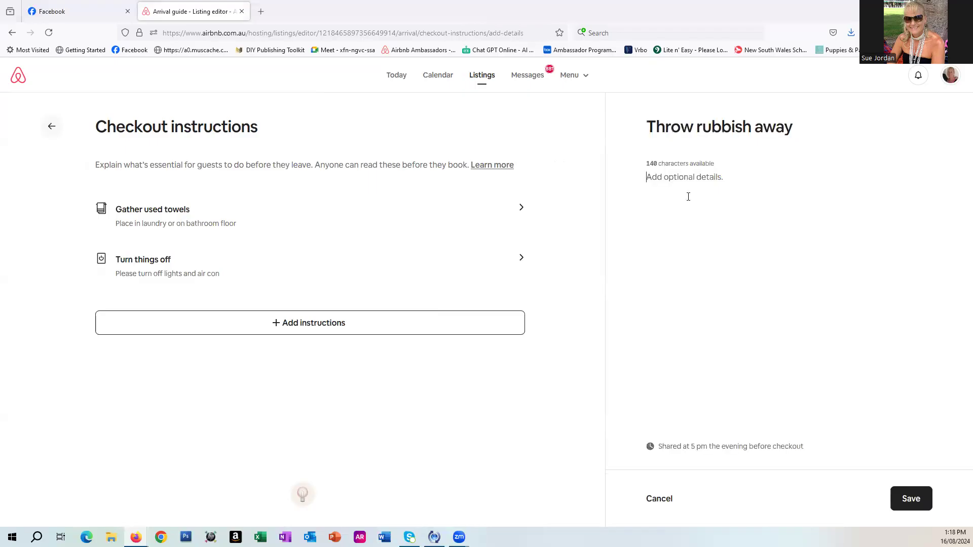
text(place rubbish in exteranal bins)
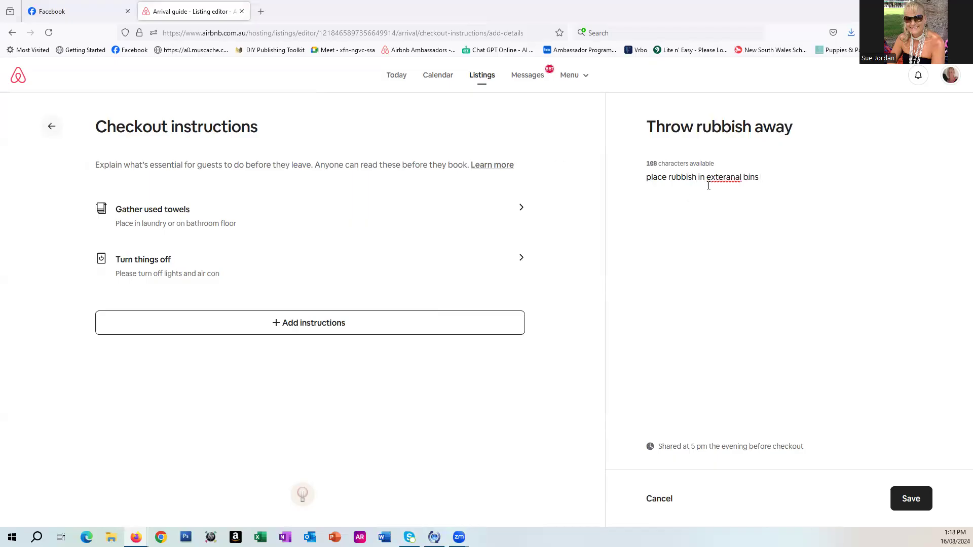
right_click(724, 178)
click(755, 189)
click(919, 506)
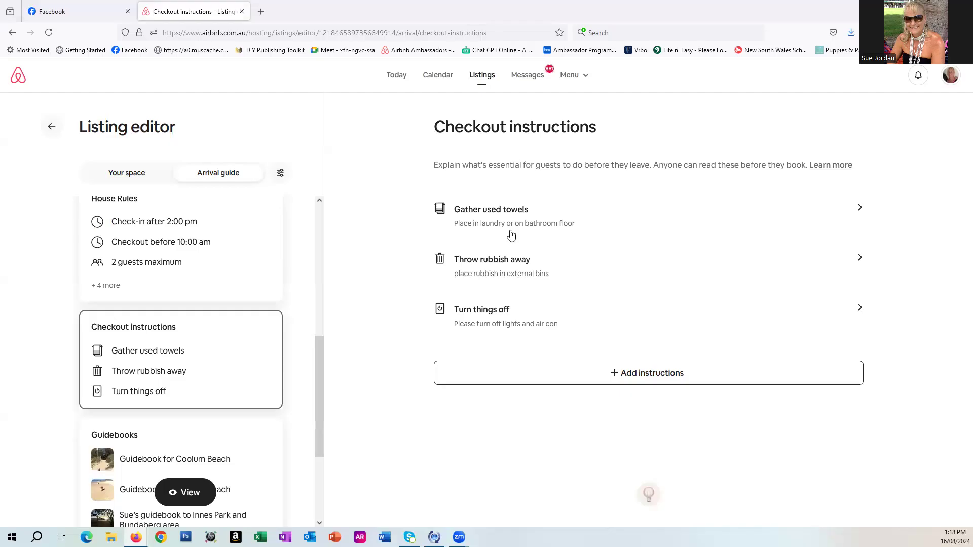
Add a "Lock up" checkout instruction reading "lock windows and doors", correcting the spelling, and save it.
click(590, 373)
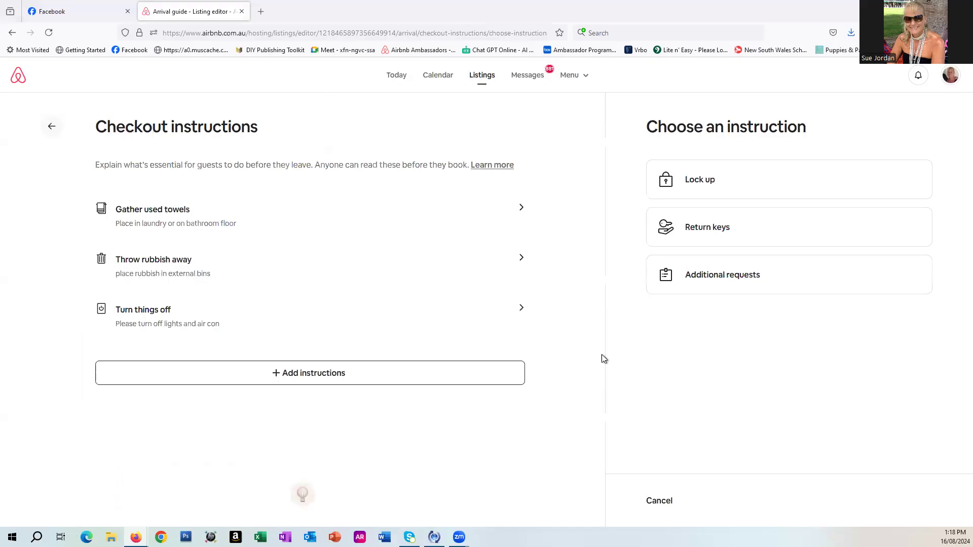
click(740, 191)
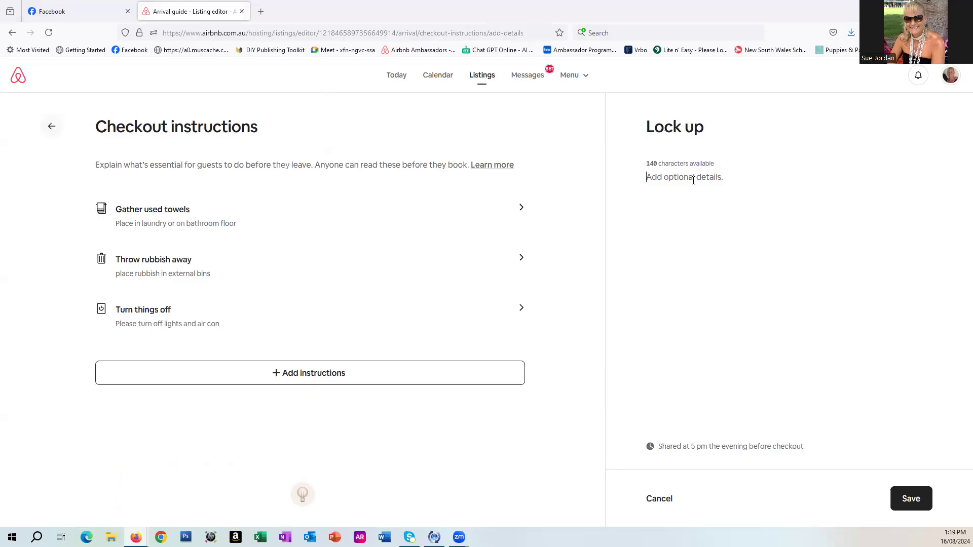
text(lock windowns and doors)
right_click(680, 180)
click(714, 189)
click(913, 499)
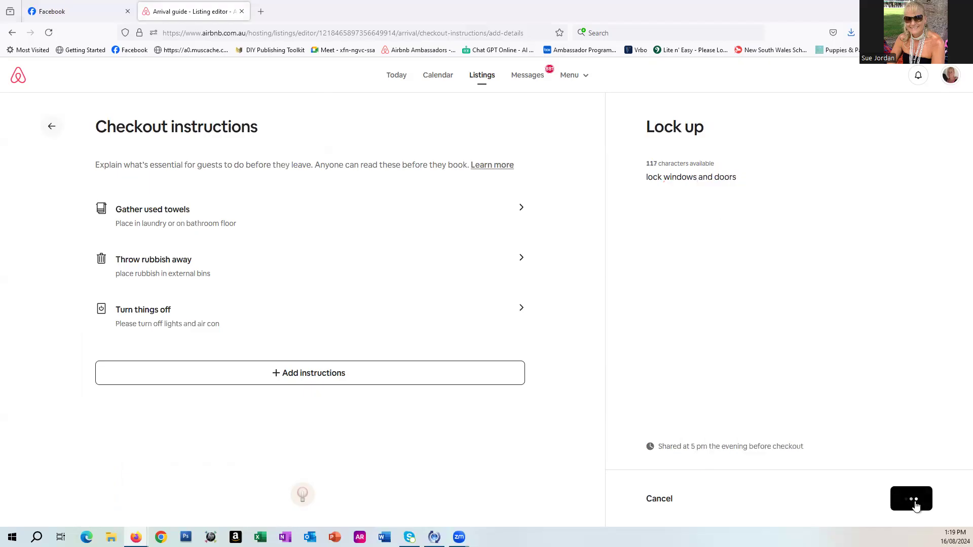
Add a "Return keys" checkout instruction reading "to key safe and spin code" and save it.
click(696, 430)
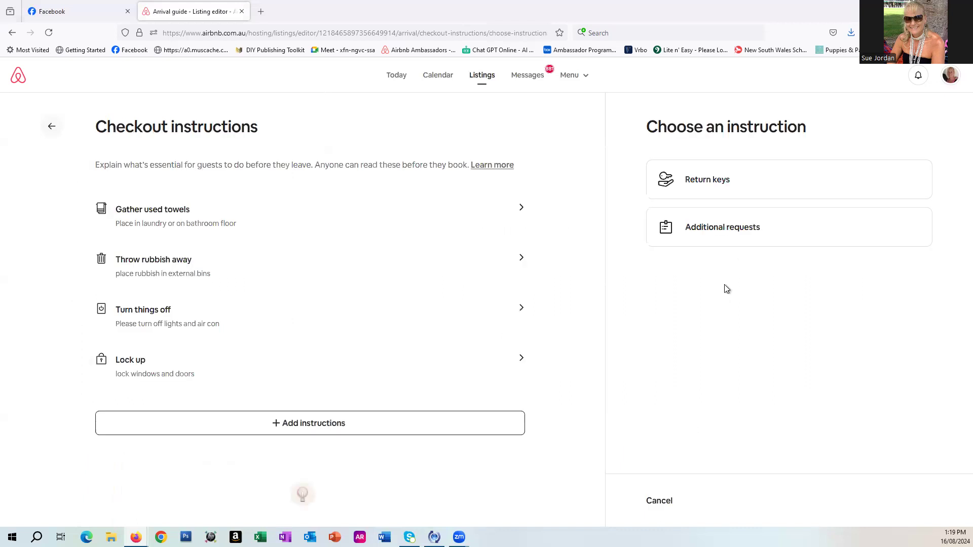
click(725, 184)
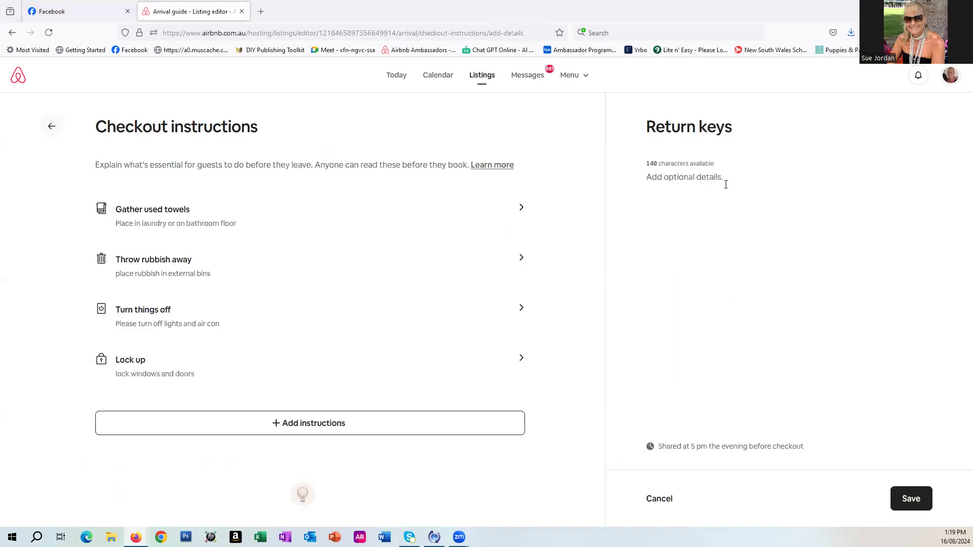
text(to key safe and spin code)
click(907, 500)
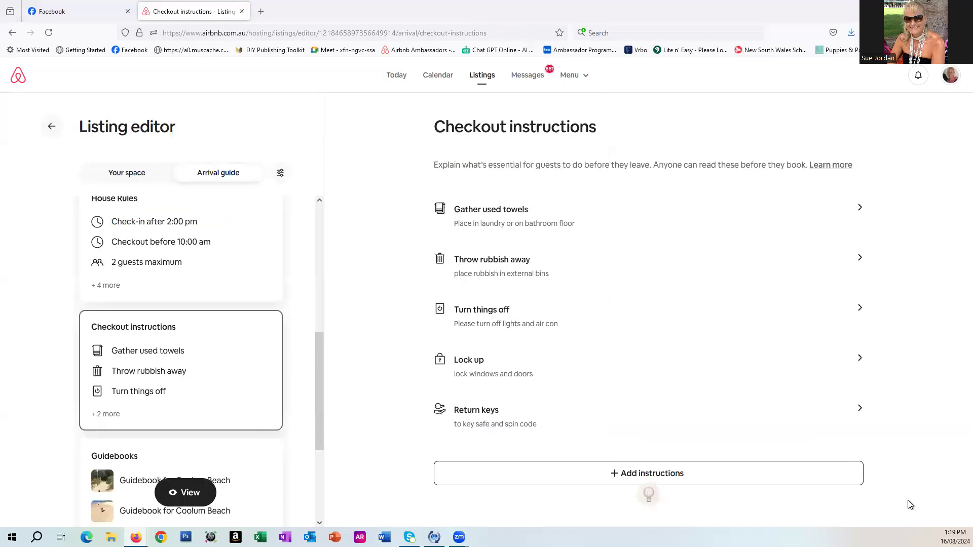
click(597, 475)
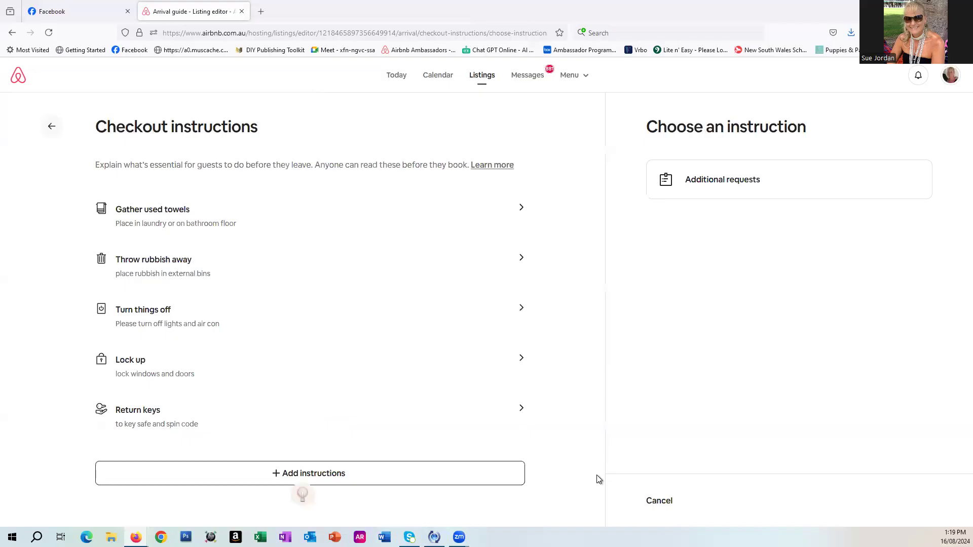
click(721, 186)
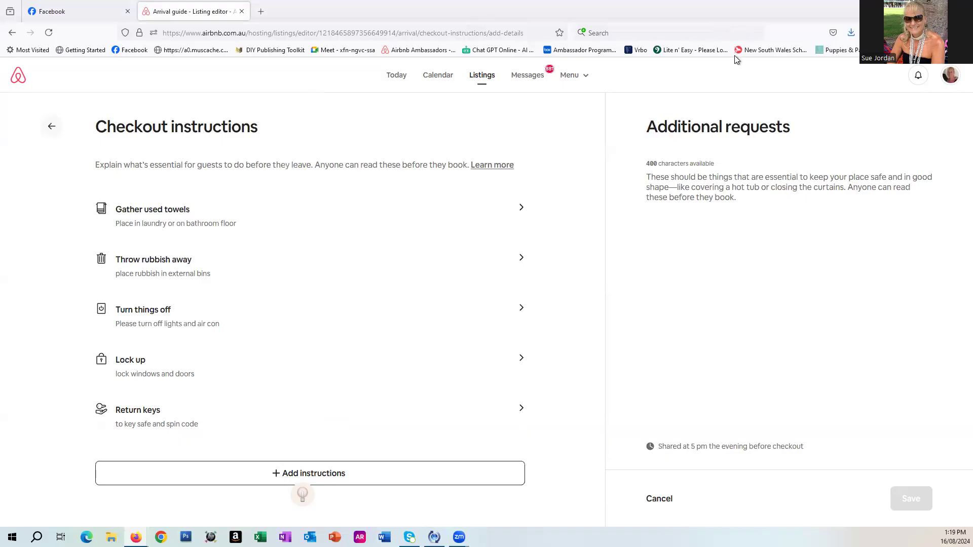
click(879, 62)
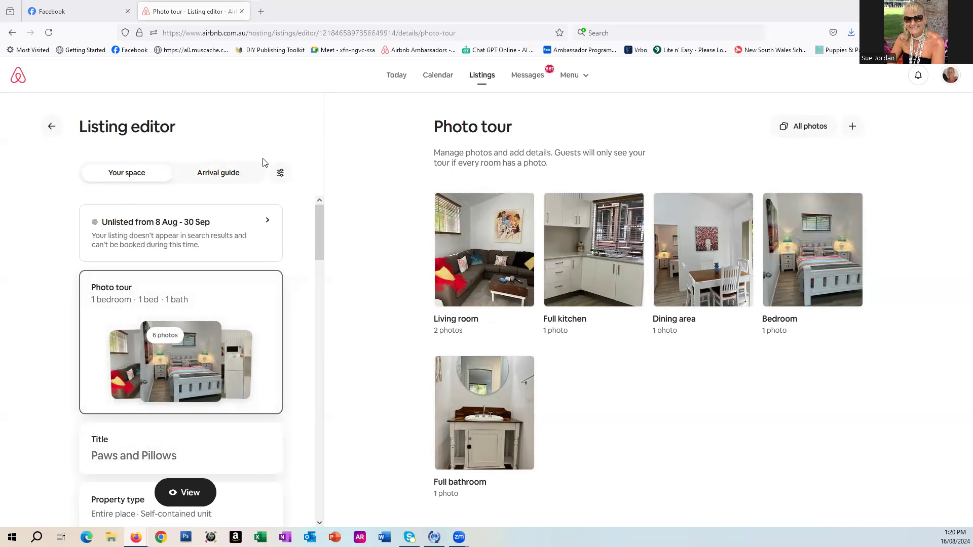
In the listing preferences, turn on the guest requirement for a profile photo and save.
click(280, 173)
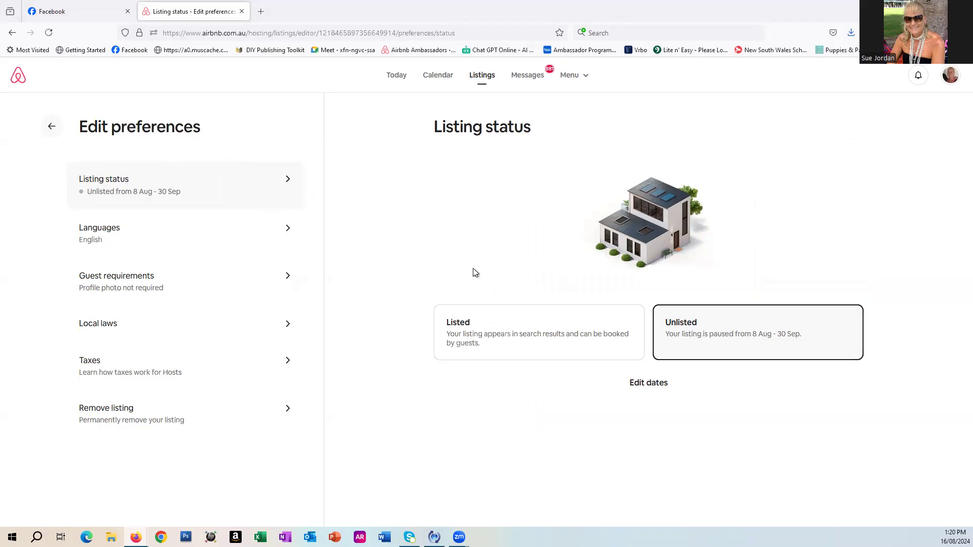
click(137, 287)
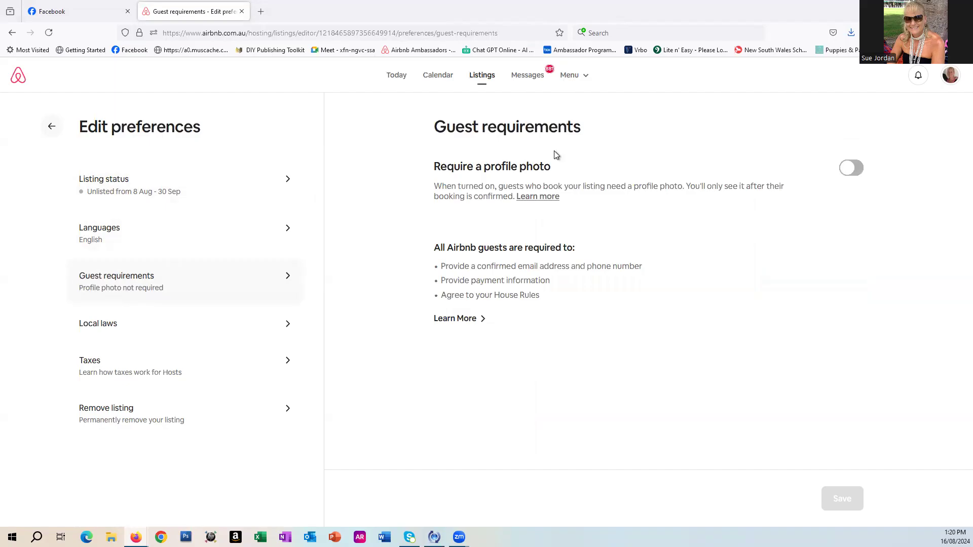
click(851, 171)
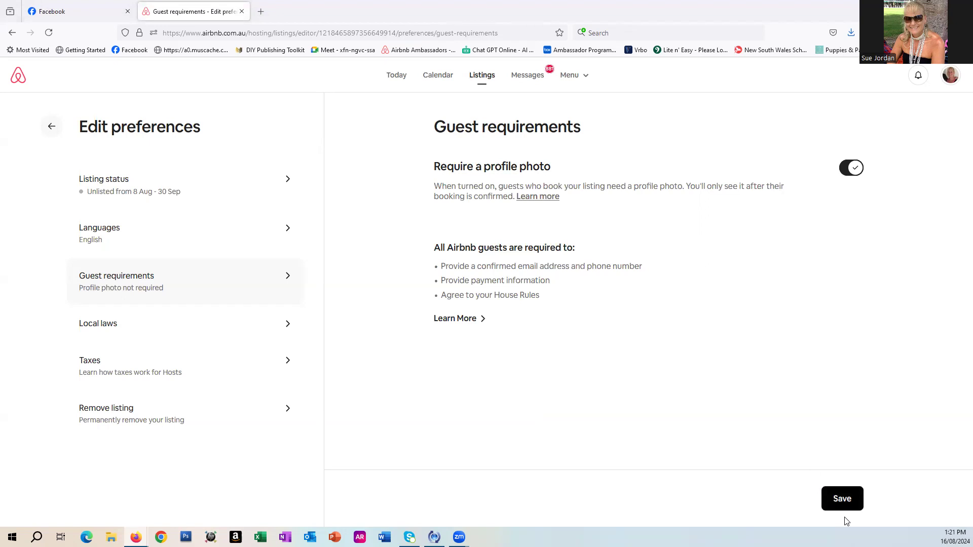
click(851, 502)
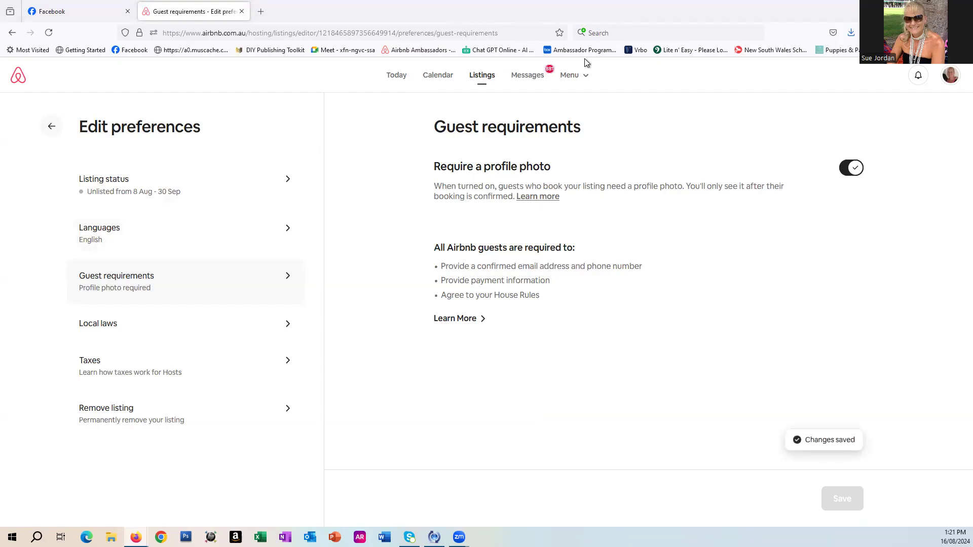
Open the Smart Pricing setup in the calendar's pricing settings and back out without entering prices.
click(918, 63)
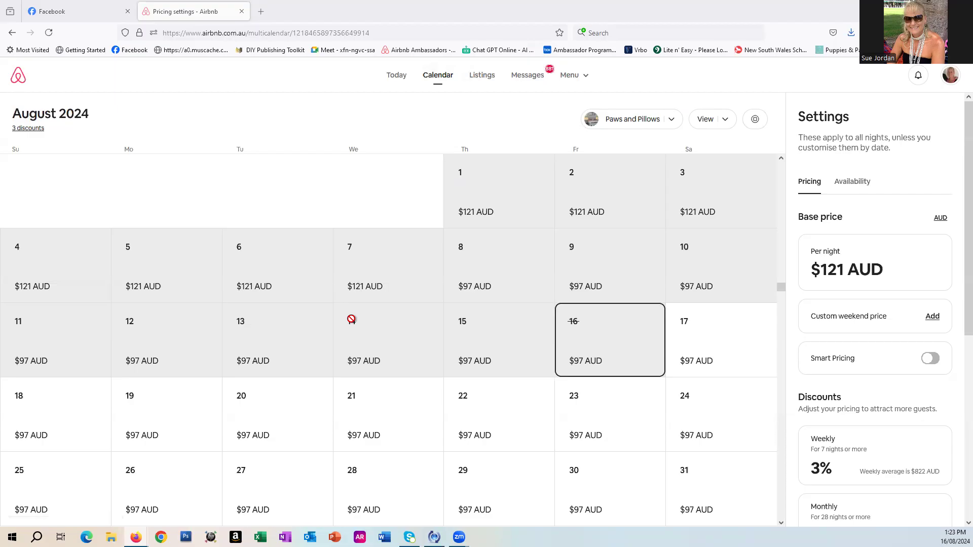
scroll(352, 319, up, 5)
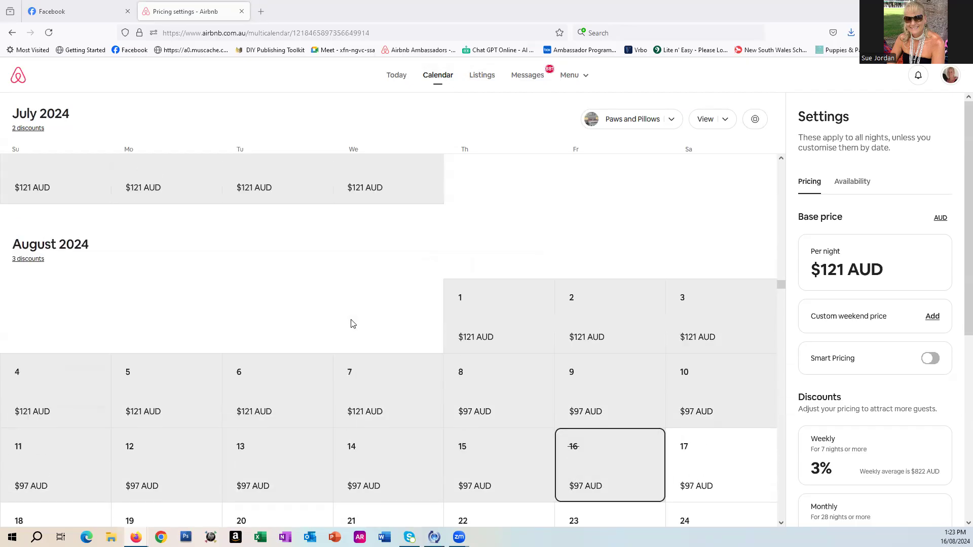
scroll(354, 326, down, 3)
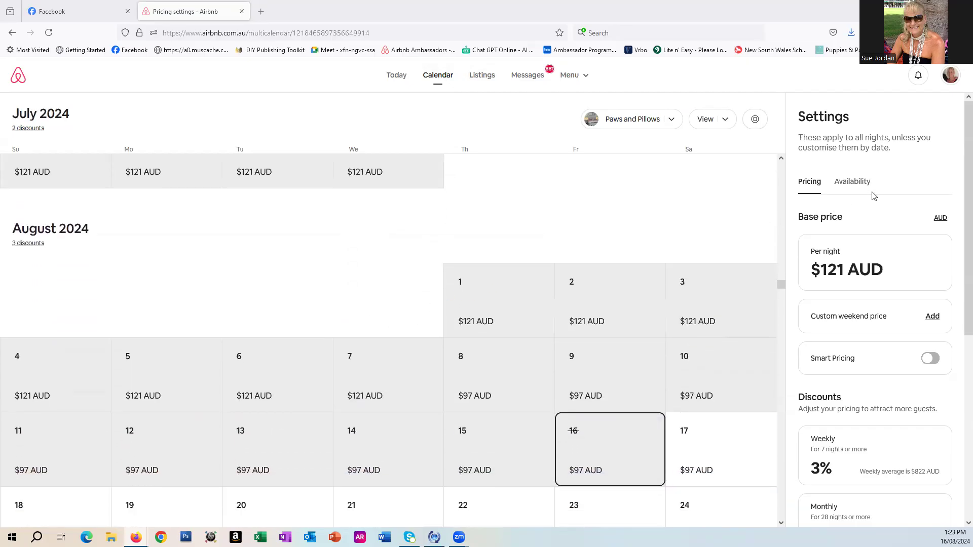
scroll(858, 219, down, 2)
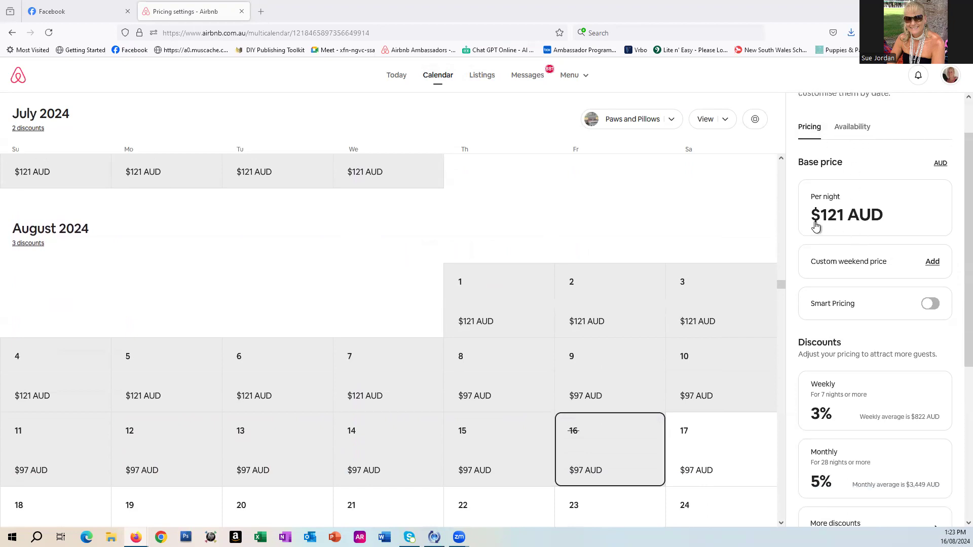
click(924, 307)
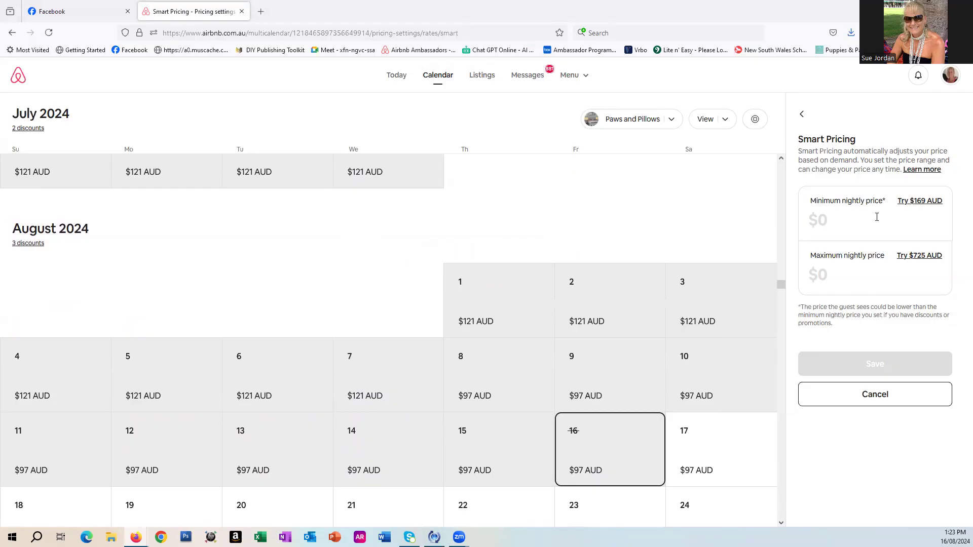
click(801, 116)
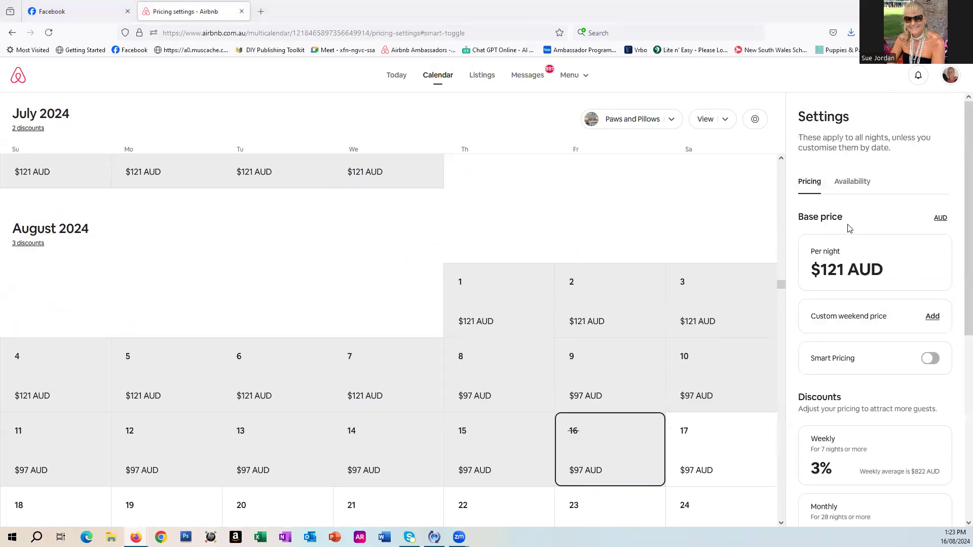
Review the weekly and monthly discounts and promotions in the pricing settings.
scroll(850, 228, down, 3)
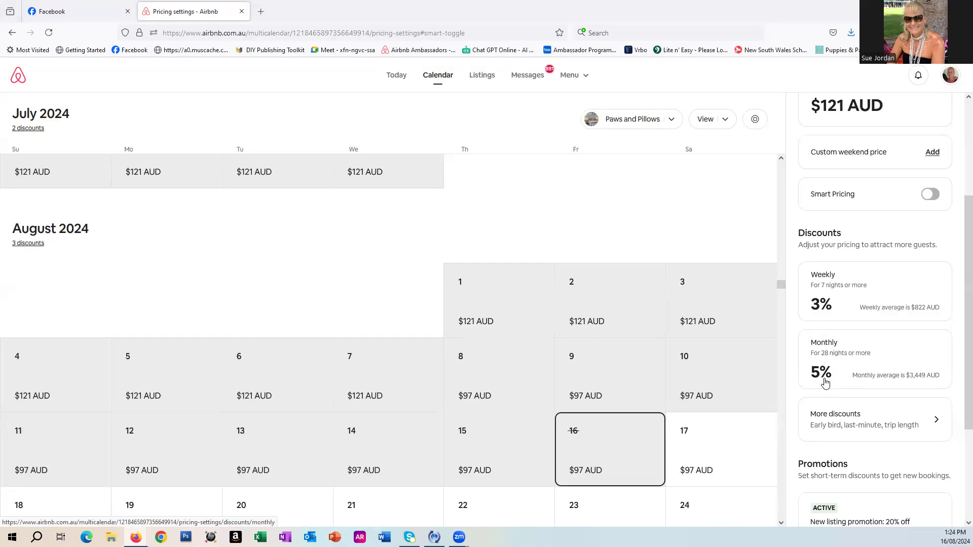
scroll(838, 375, down, 2)
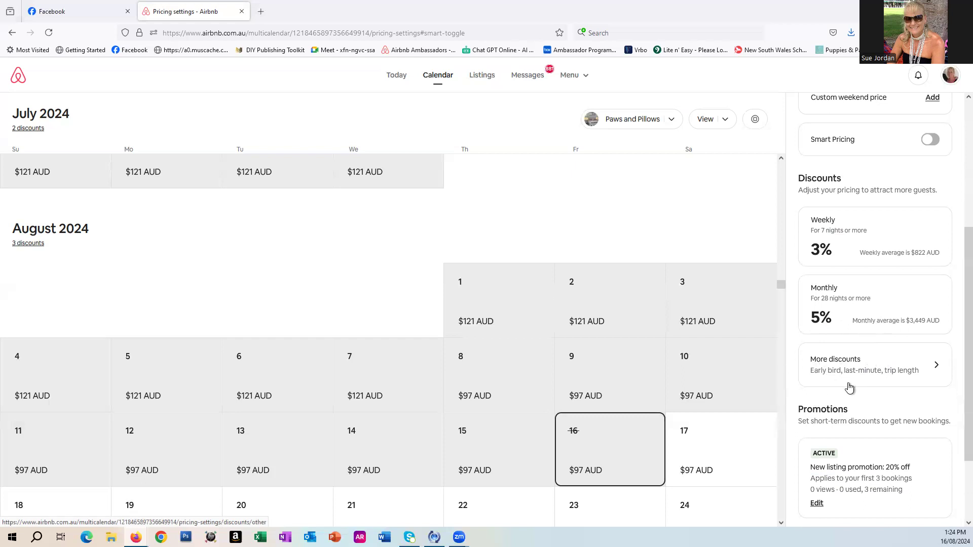
Review the cleaning, pet, extra guest and additional fees in the pricing settings, then return to the pricing overview.
scroll(862, 378, down, 2)
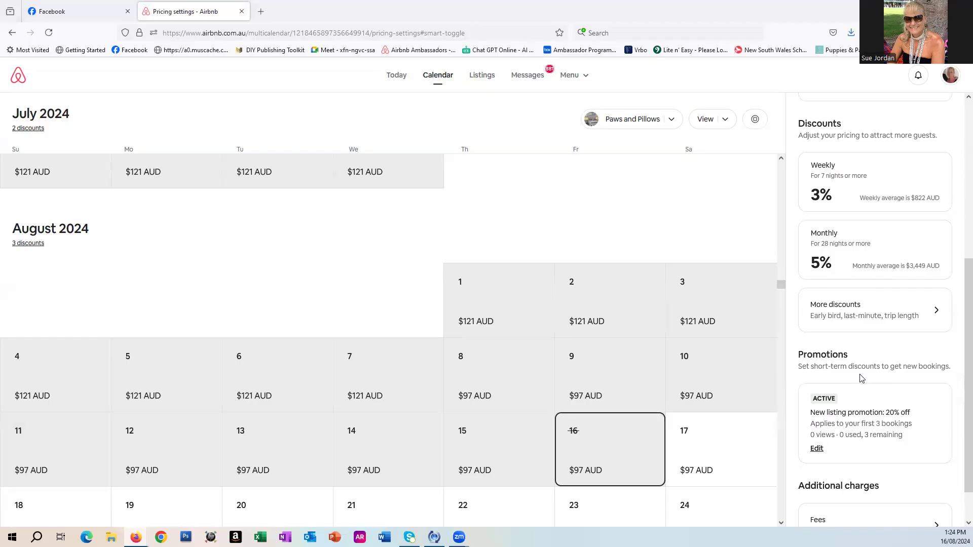
scroll(861, 378, down, 2)
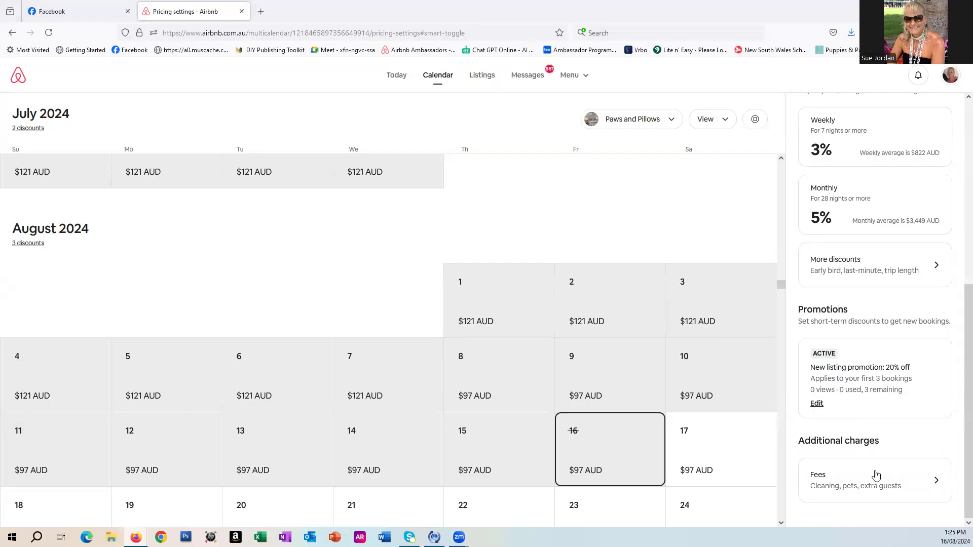
click(874, 492)
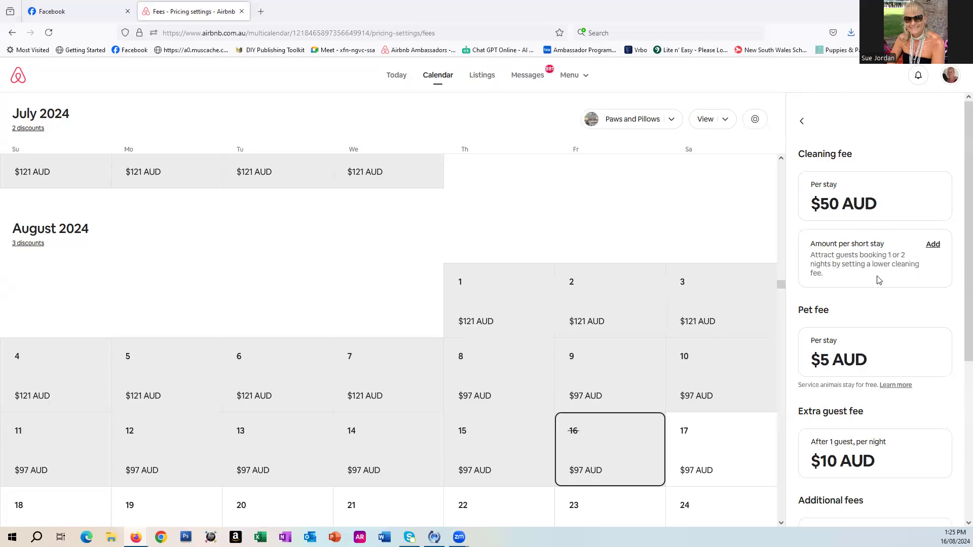
scroll(881, 286, down, 1)
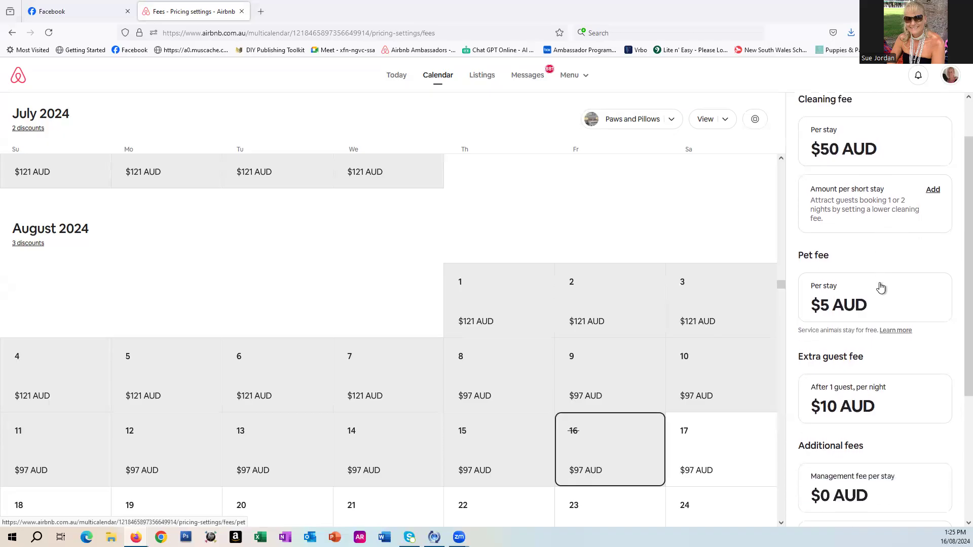
scroll(881, 288, down, 1)
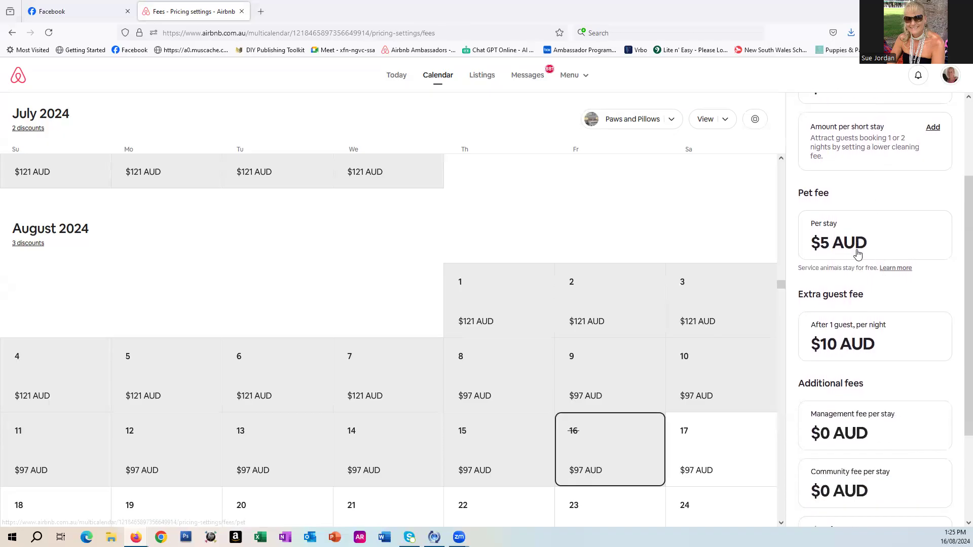
scroll(856, 253, down, 1)
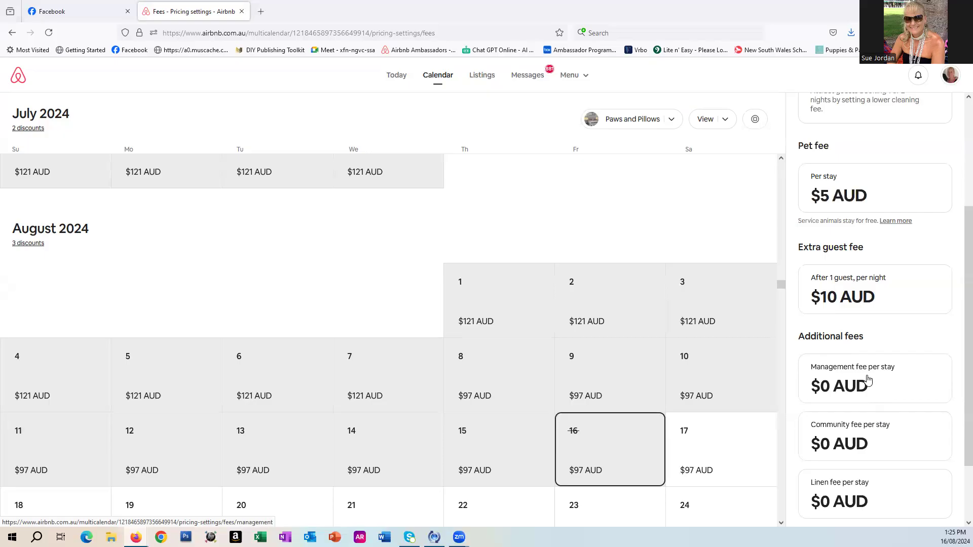
scroll(878, 484, up, 1)
scroll(879, 483, up, 2)
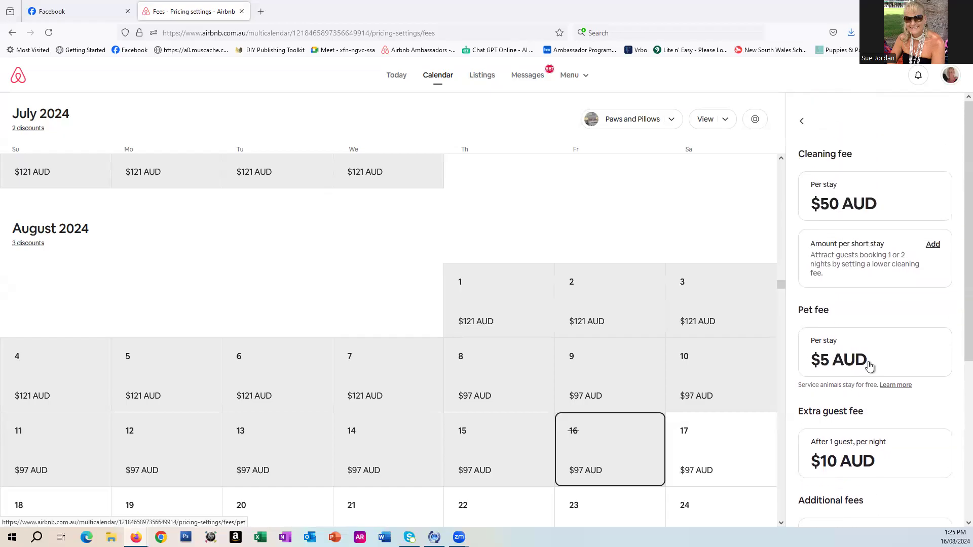
click(802, 125)
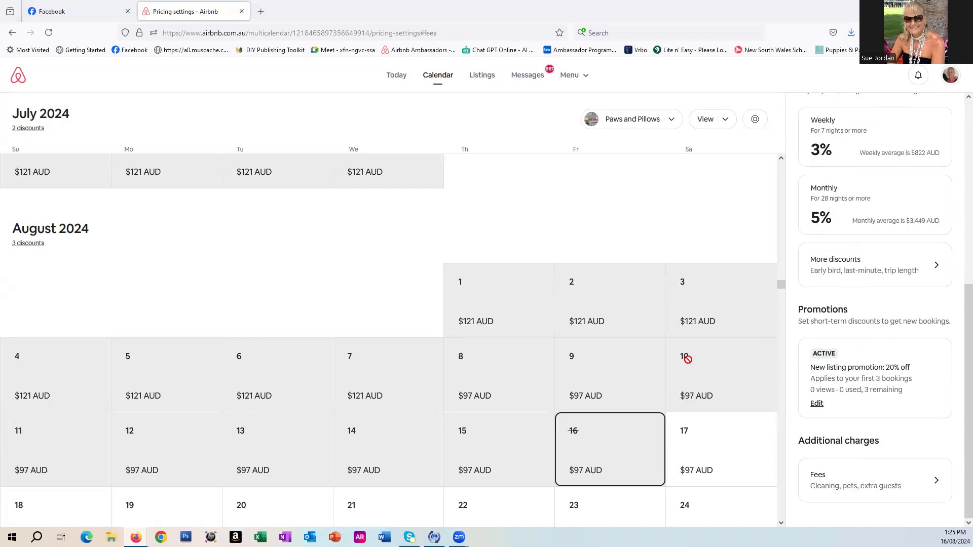
scroll(687, 359, up, 5)
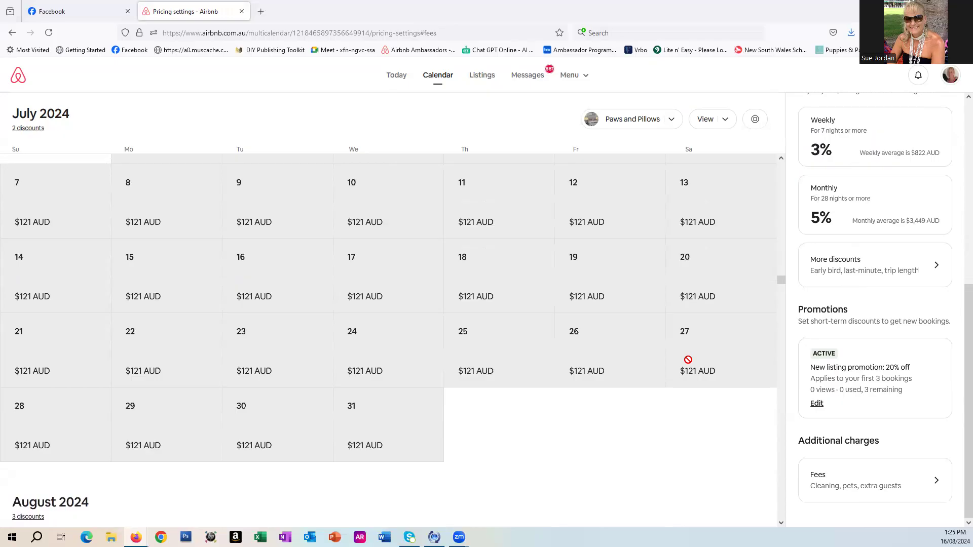
scroll(687, 359, down, 3)
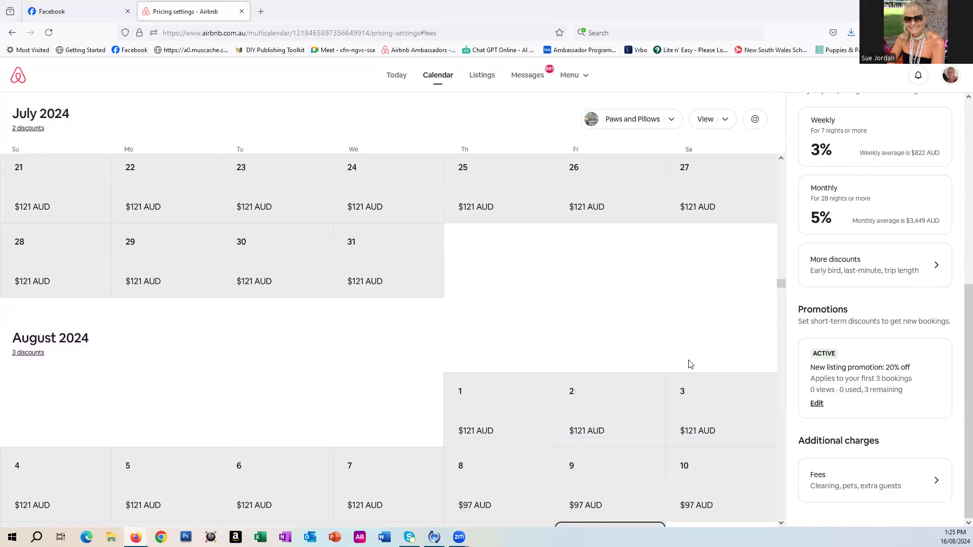